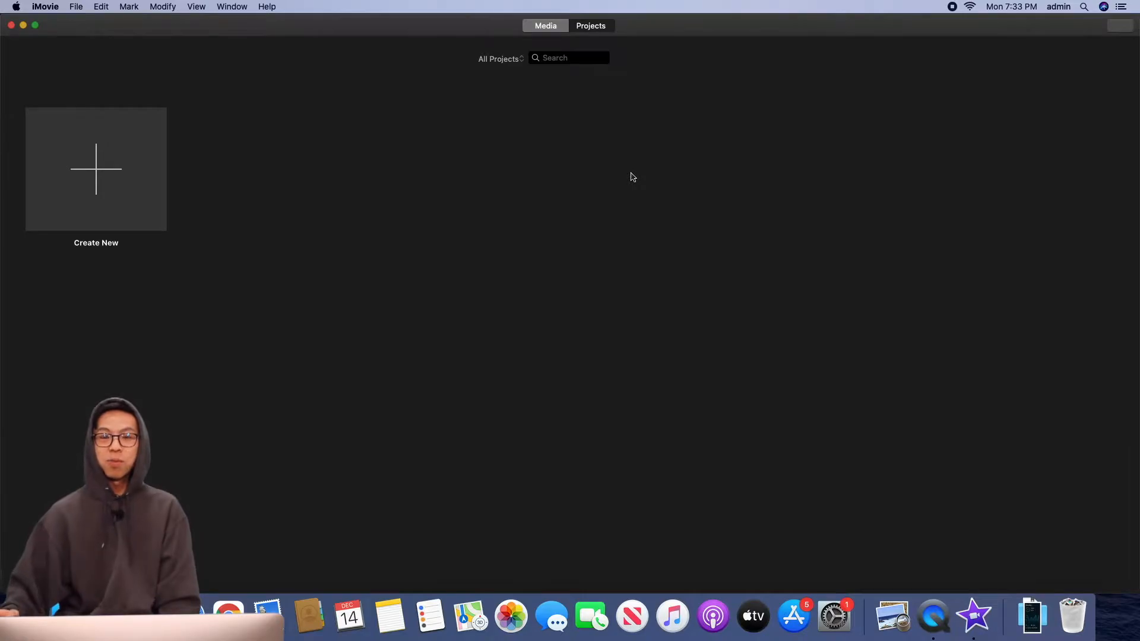
# Step: Create a new movie project, save it under the name "Tech Help - iMovie" and open it for editing
pyautogui.click(103, 179)
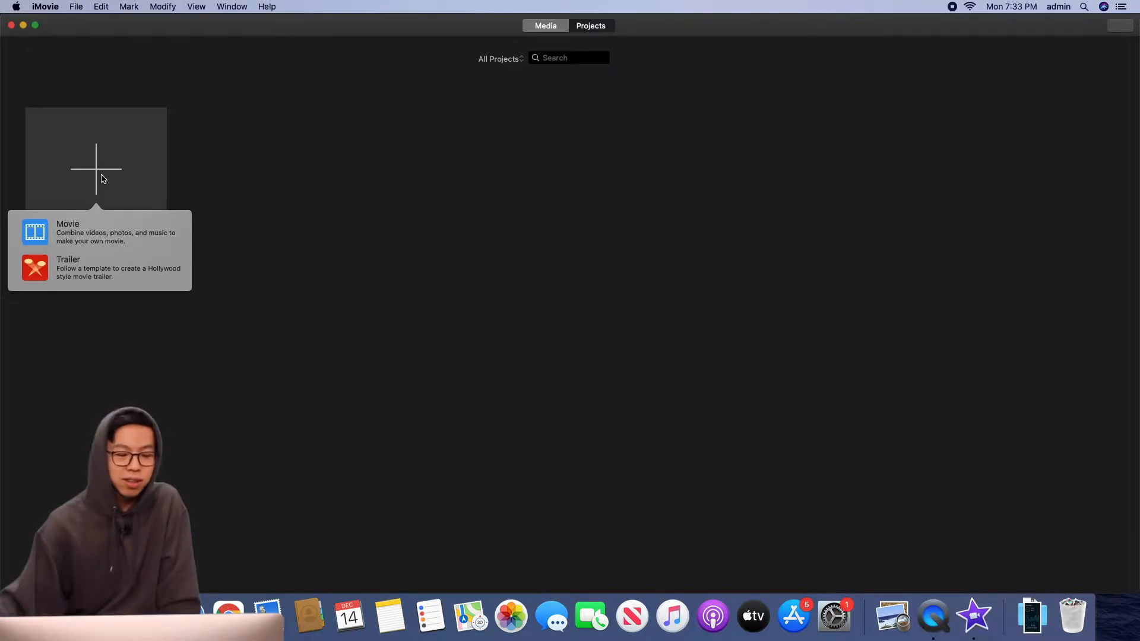
pyautogui.click(89, 228)
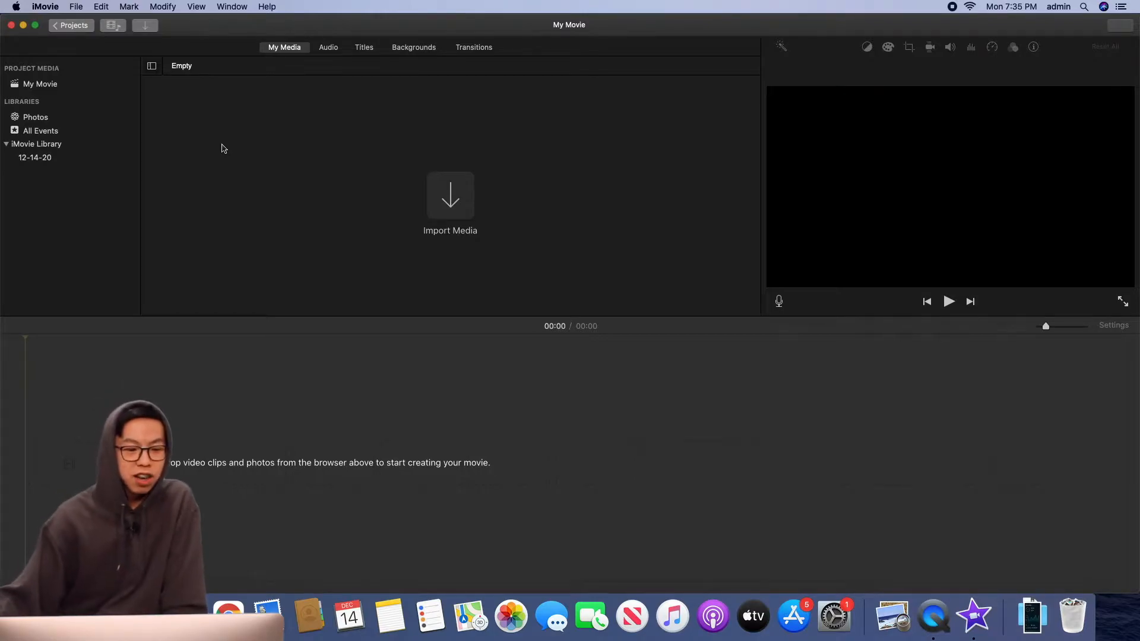
pyautogui.click(89, 31)
pyautogui.write('Tech Help - iMovie')
pyautogui.press('Return')
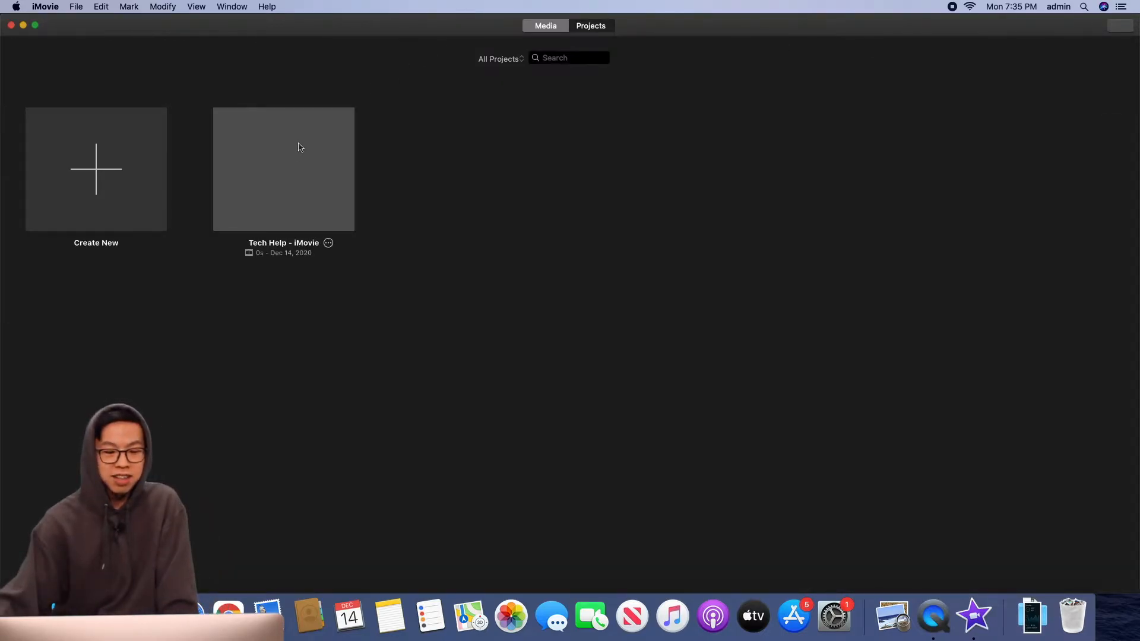
pyautogui.doubleClick(292, 161)
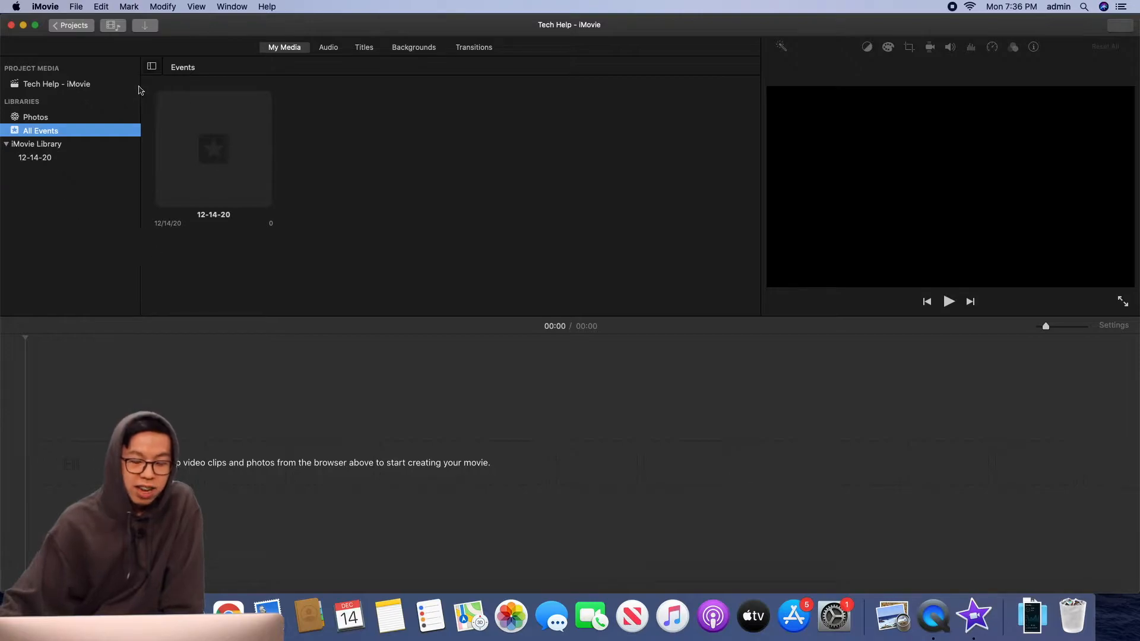
# Step: Import the video IMG_1967.MOV from the Desktop into the library event 12-14-20
pyautogui.click(50, 158)
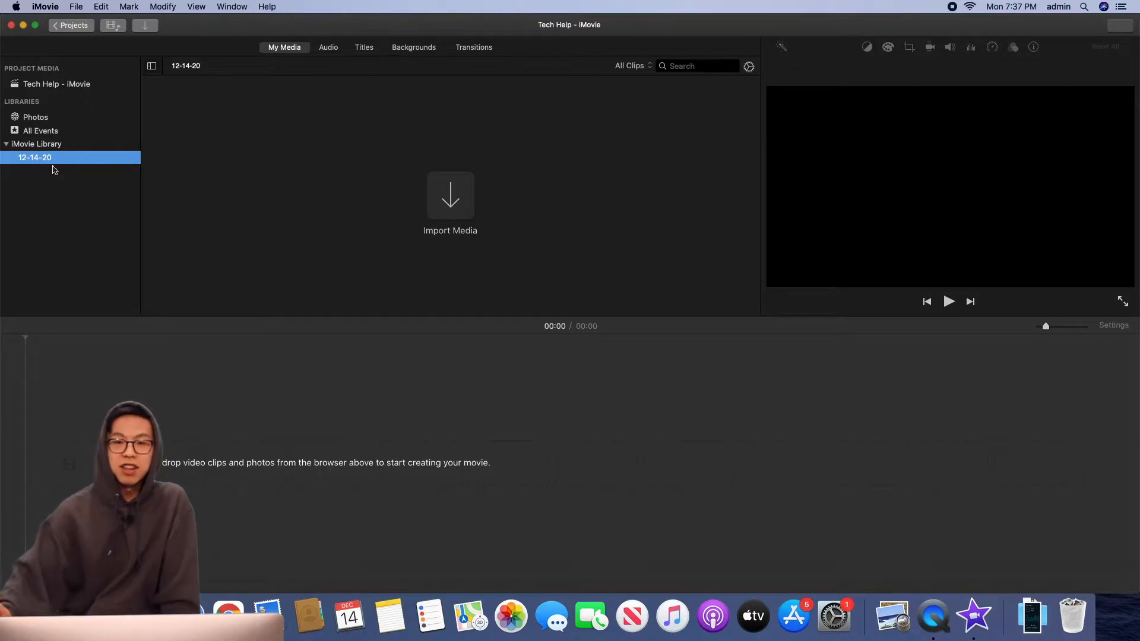
pyautogui.click(236, 376)
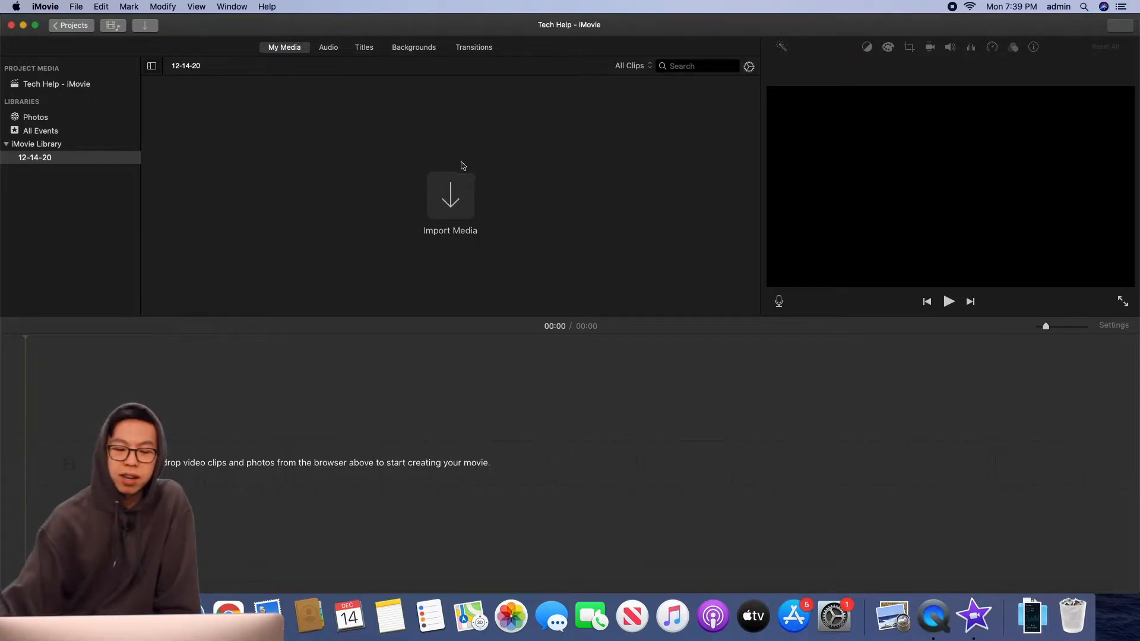
pyautogui.click(447, 206)
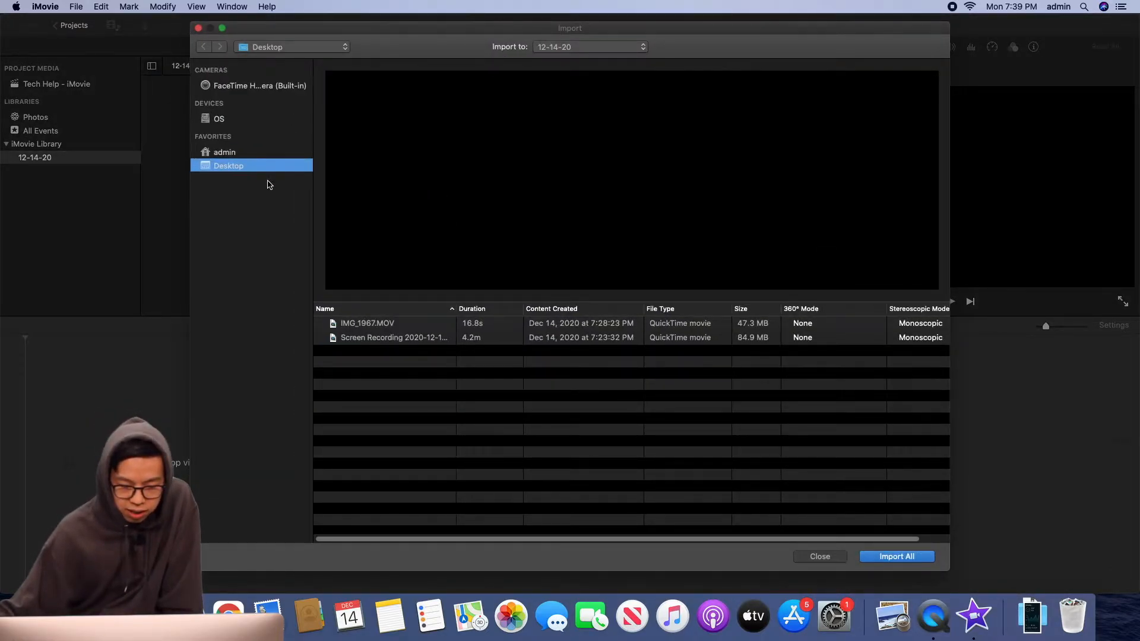
pyautogui.click(374, 323)
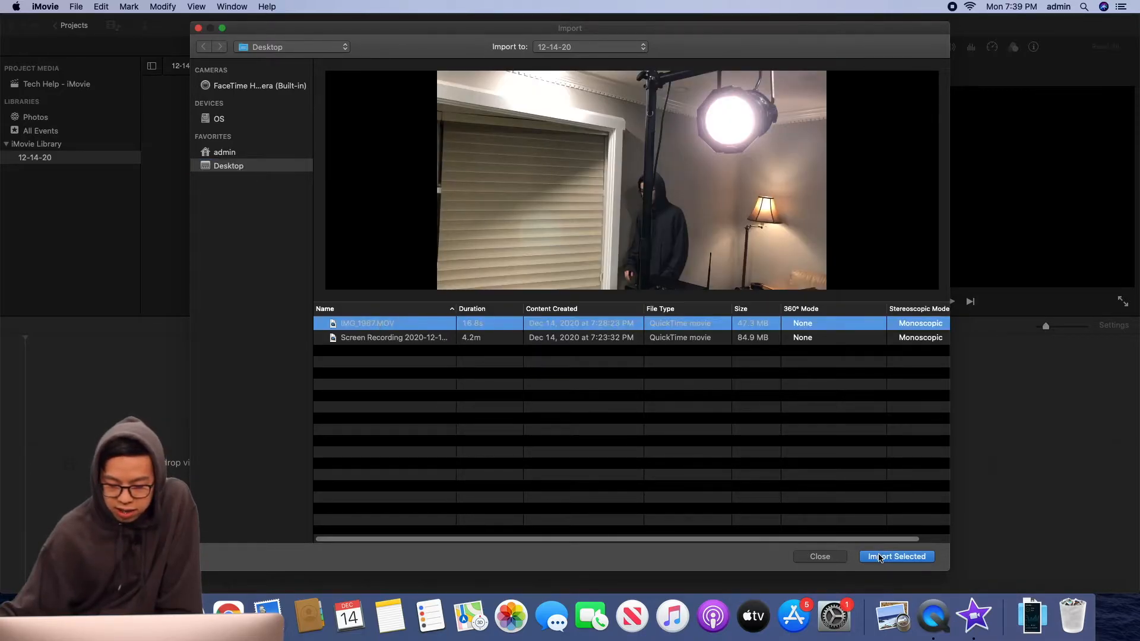
pyautogui.click(879, 559)
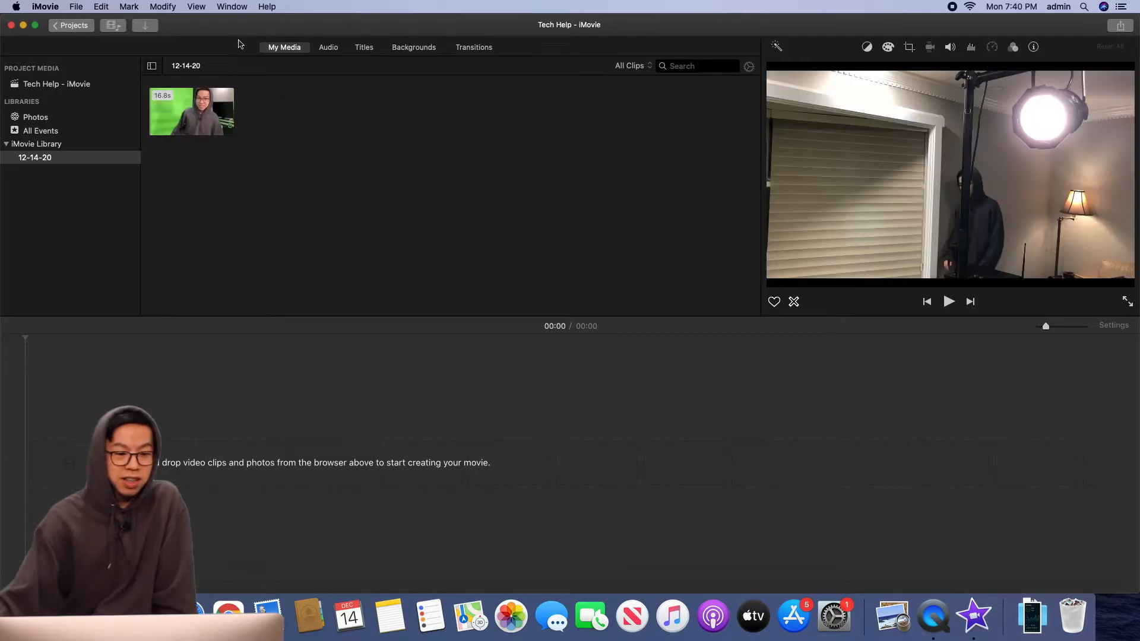
# Step: Create a new event named "12-14-20 1" as the destination for imported media
pyautogui.click(154, 30)
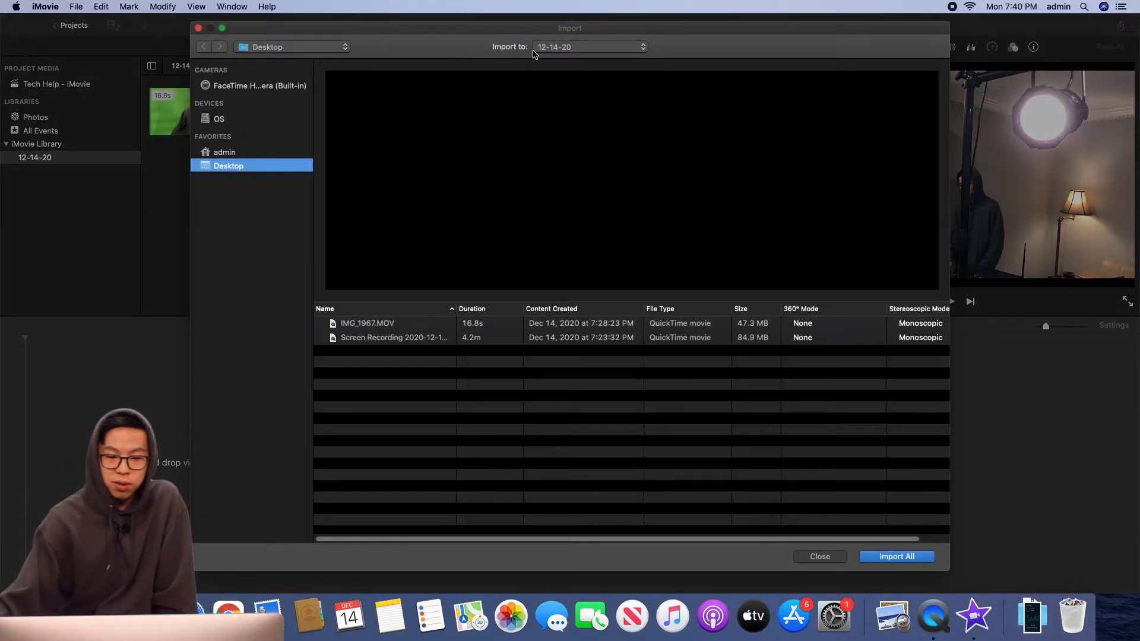
pyautogui.click(541, 47)
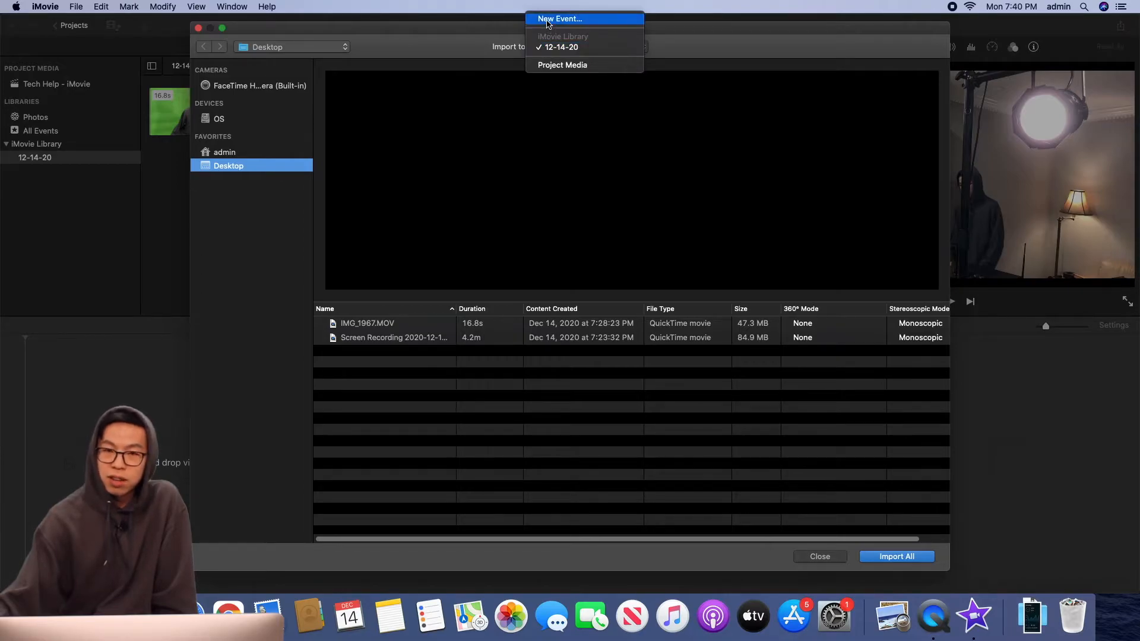
pyautogui.click(547, 23)
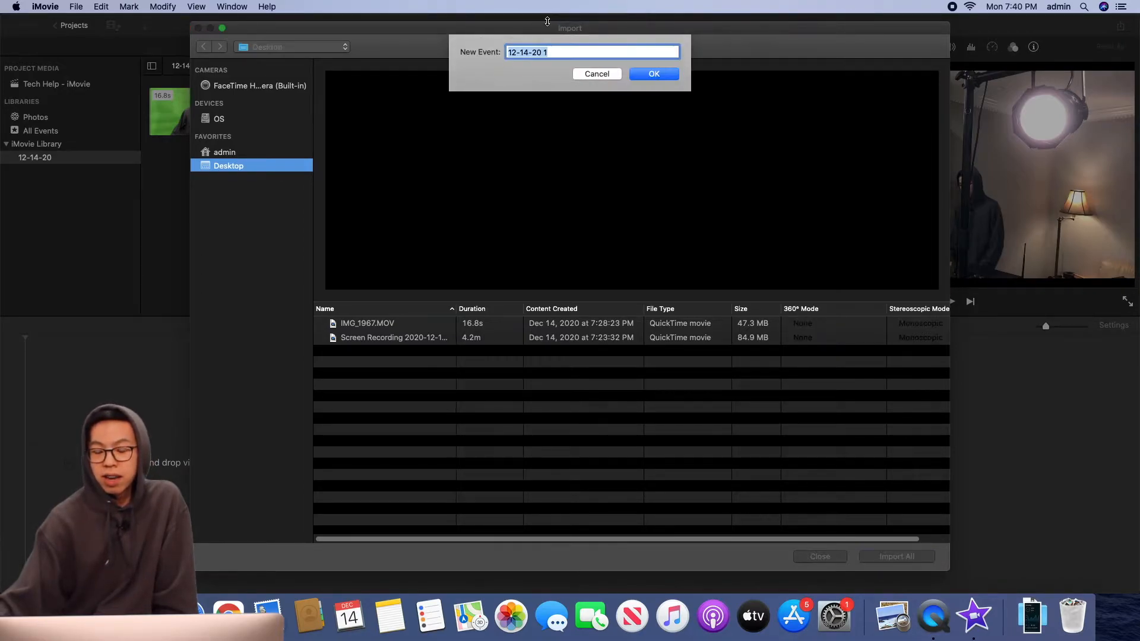
pyautogui.click(642, 77)
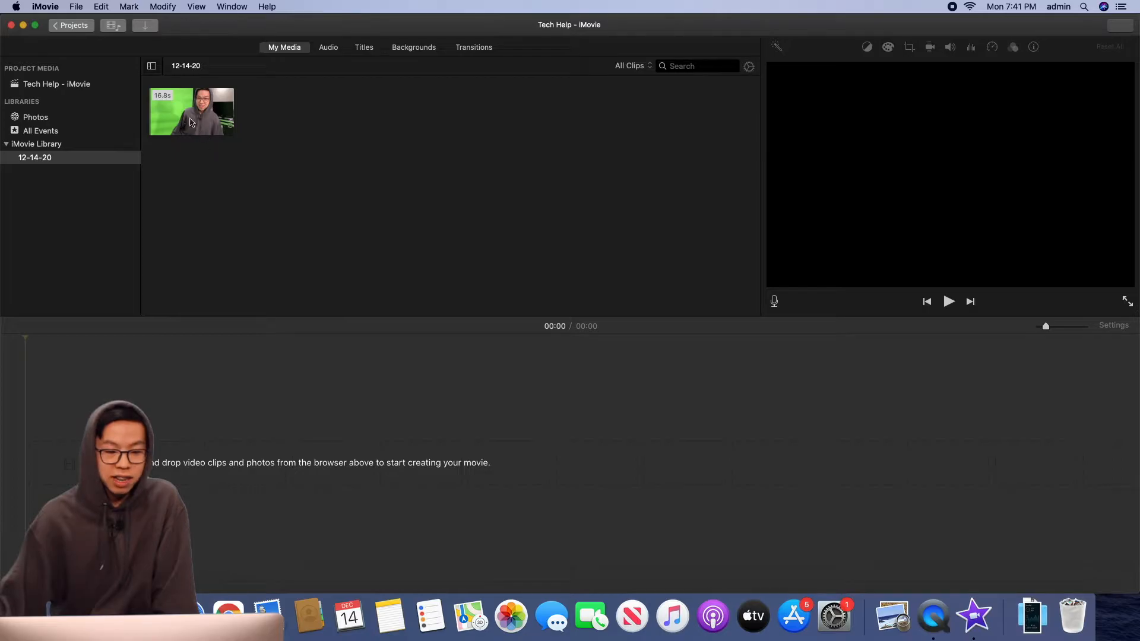
# Step: Select the entire imported clip in the 12-14-20 event and add it to the empty timeline
pyautogui.click(190, 120)
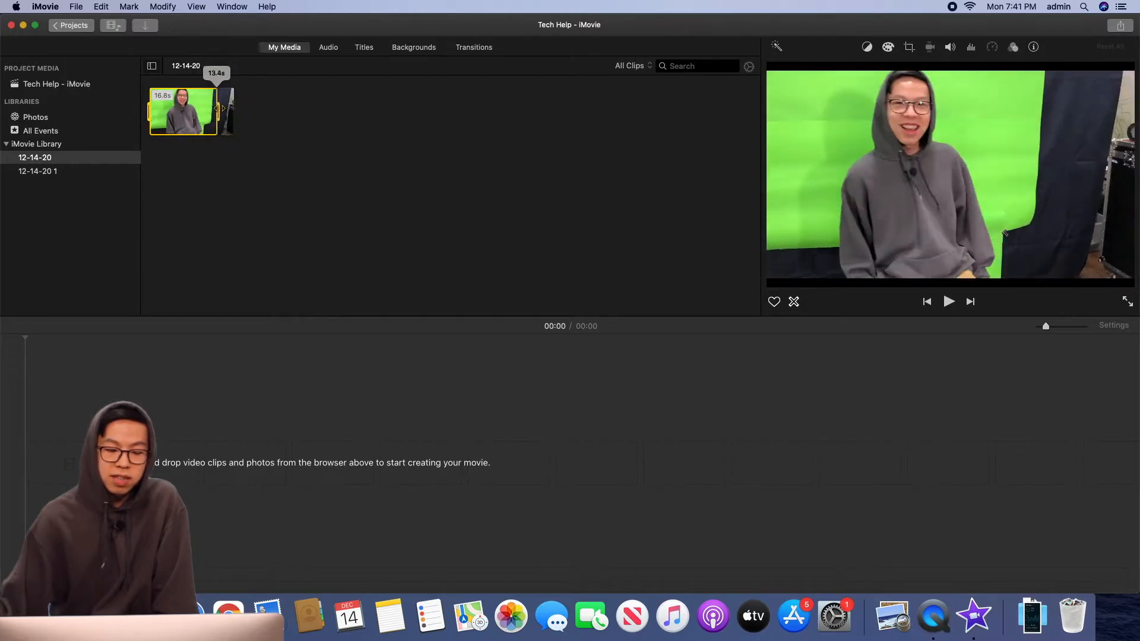
pyautogui.moveTo(230, 109); pyautogui.dragTo(183, 462)
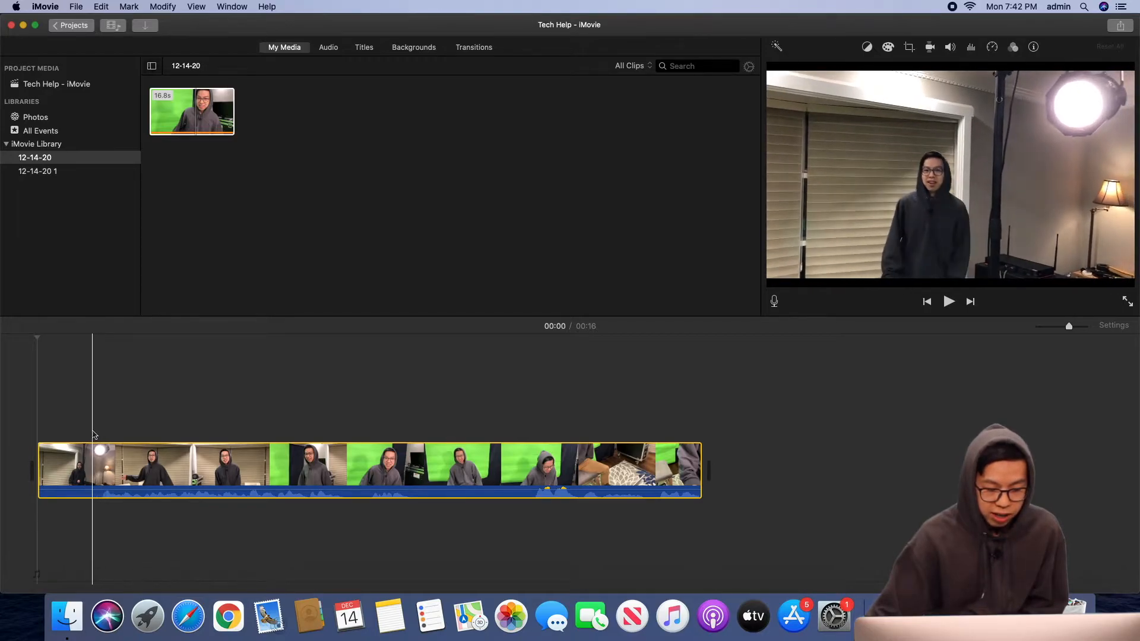
# Step: Split the timeline clip at about one second and delete the short opening piece
pyautogui.click(99, 449)
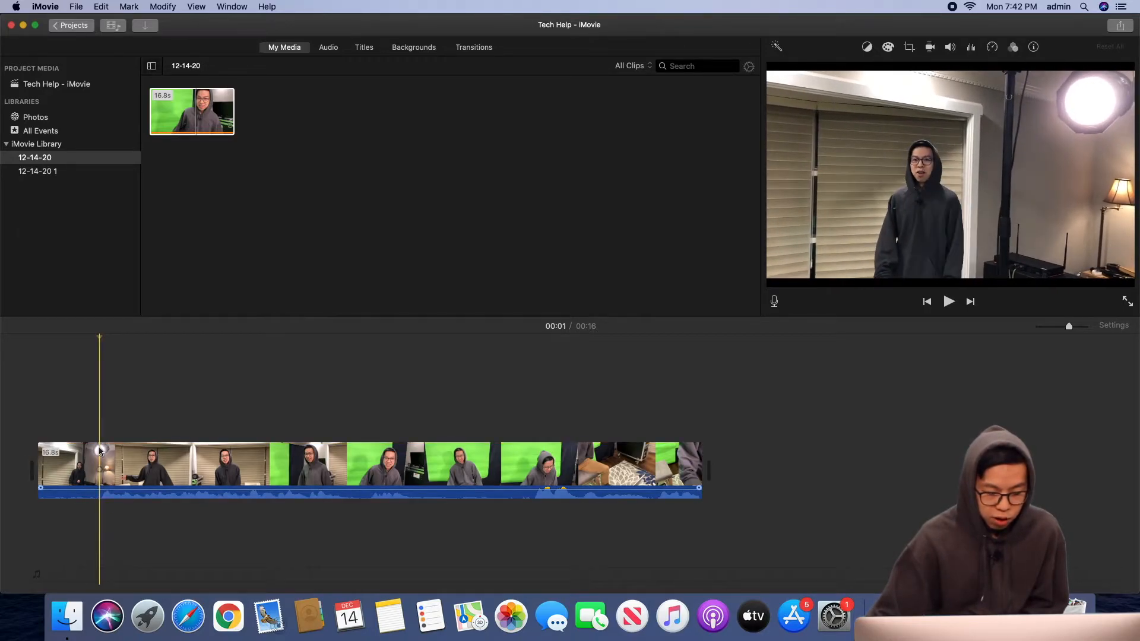
pyautogui.rightClick(101, 453)
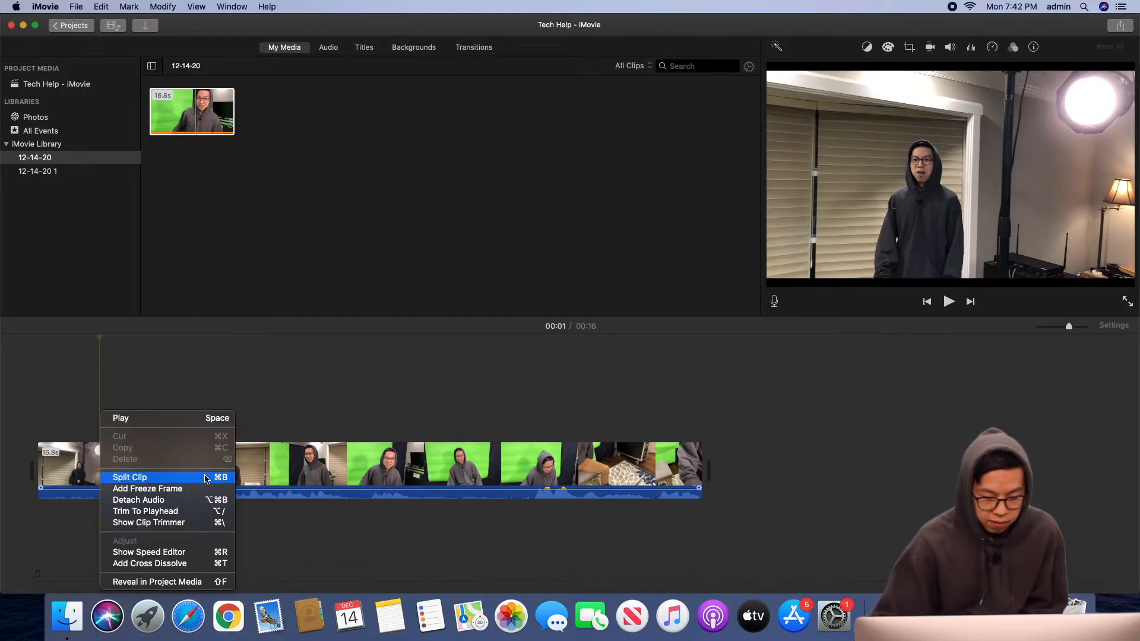
pyautogui.click(206, 479)
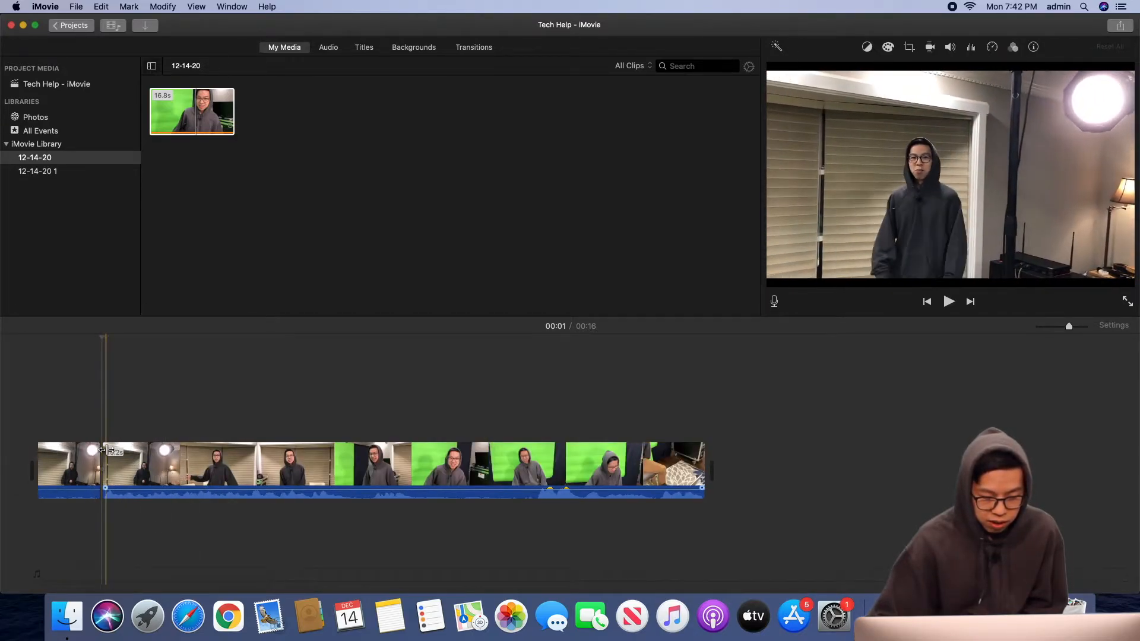
pyautogui.click(85, 455)
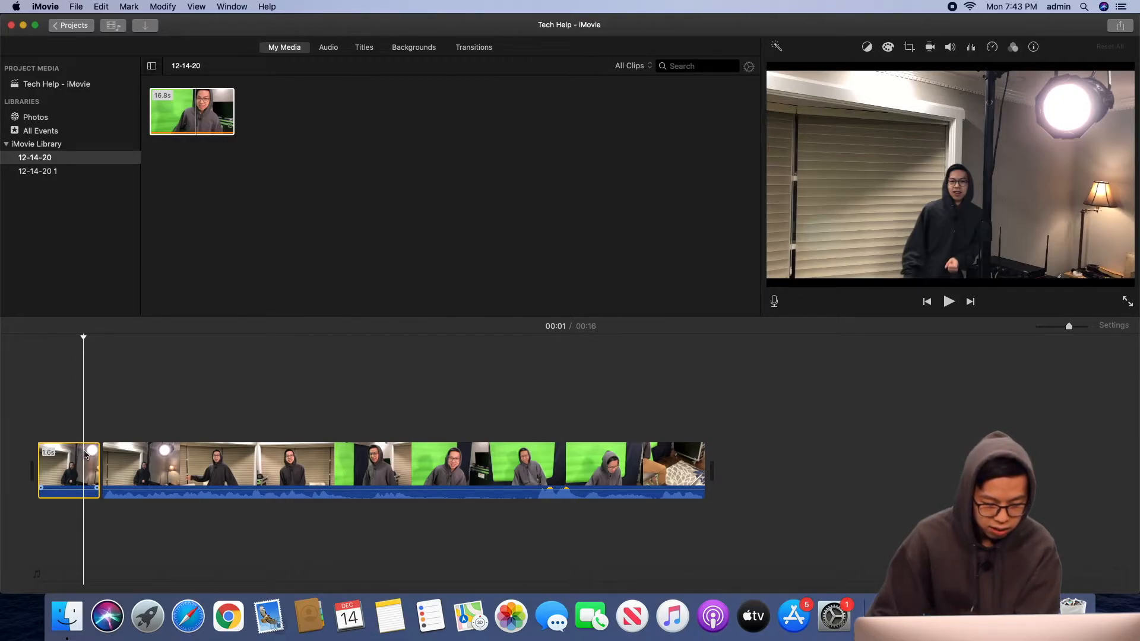
pyautogui.press('Delete')
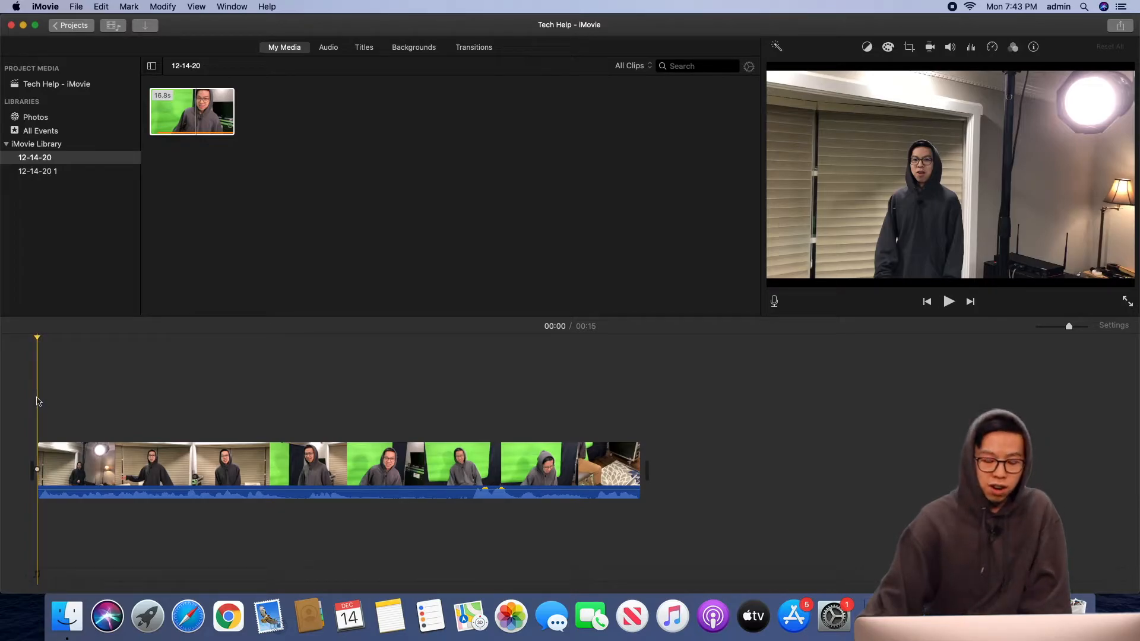
# Step: Play the movie from its beginning and again from about four seconds to review the edit
pyautogui.press('space')
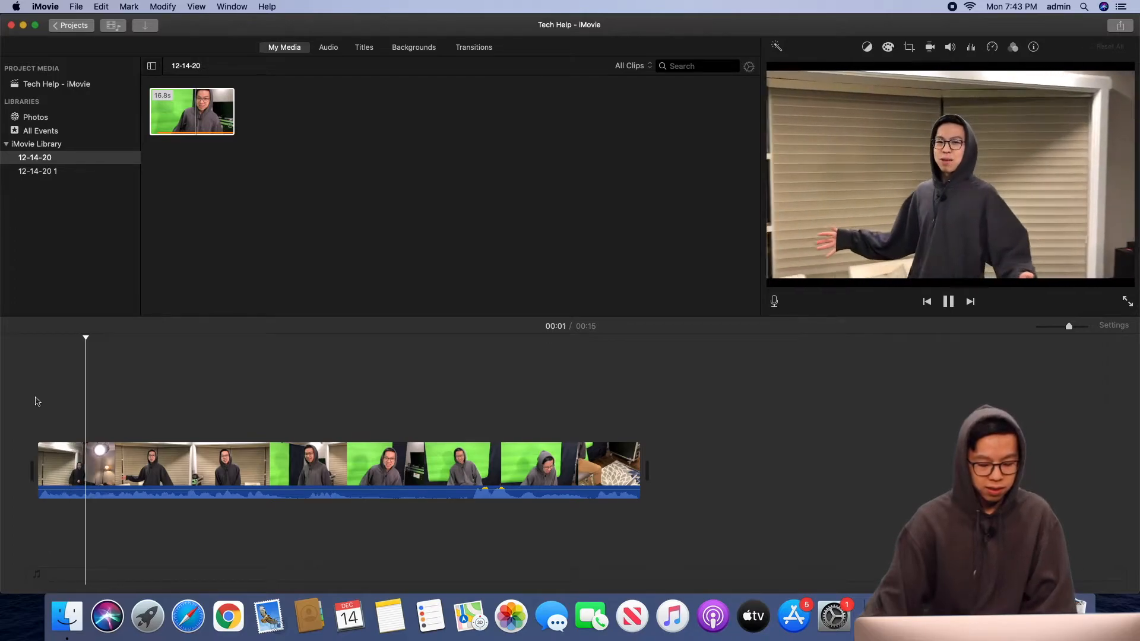
pyautogui.press('space')
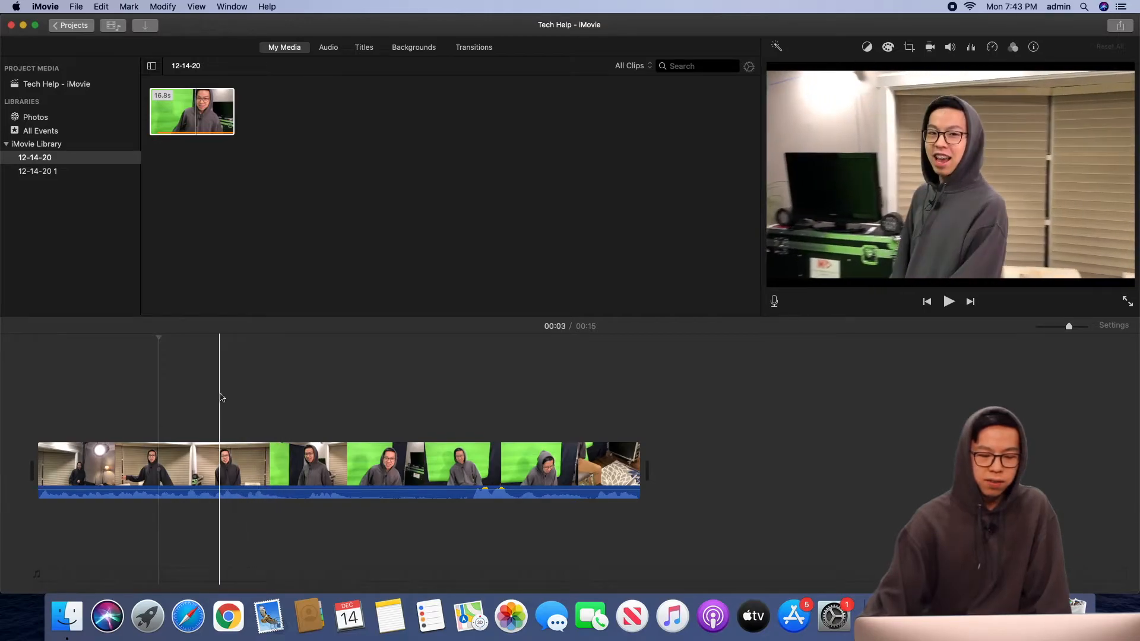
pyautogui.click(221, 397)
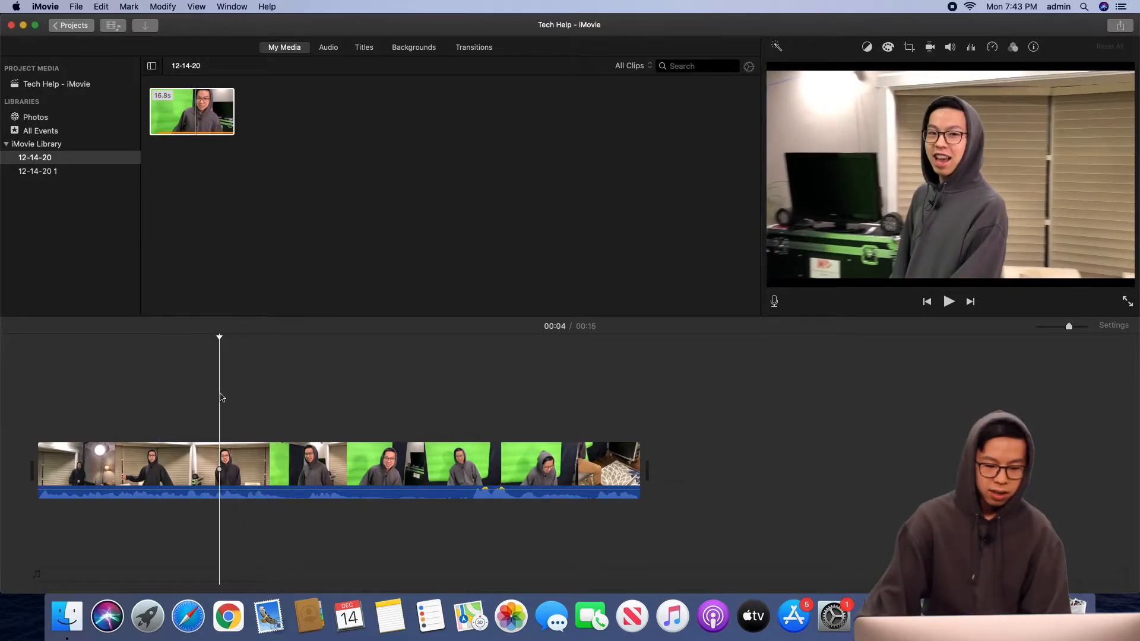
pyautogui.press('space')
pyautogui.press('space')
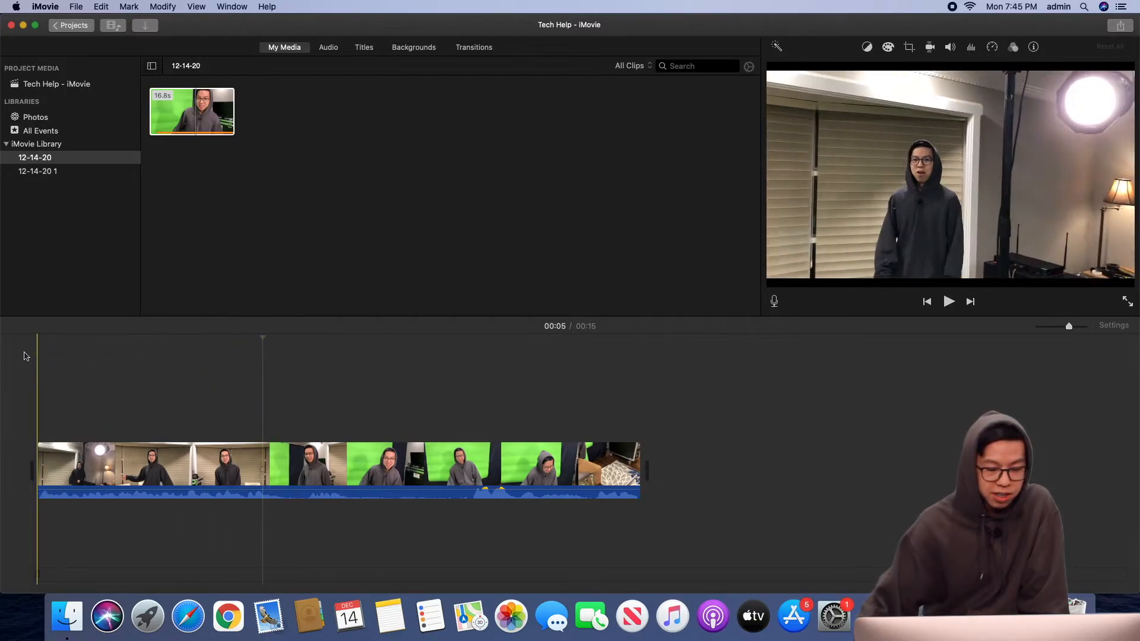
# Step: Play the movie to find the end point and trim the clip's end back to about nine seconds
pyautogui.press('space')
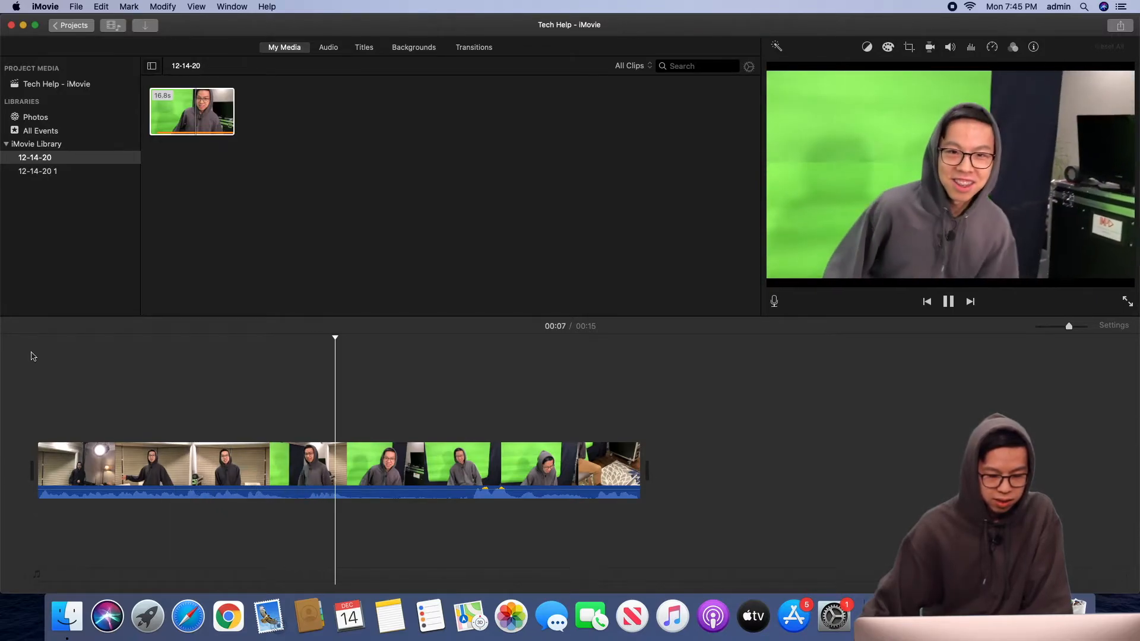
pyautogui.press('space')
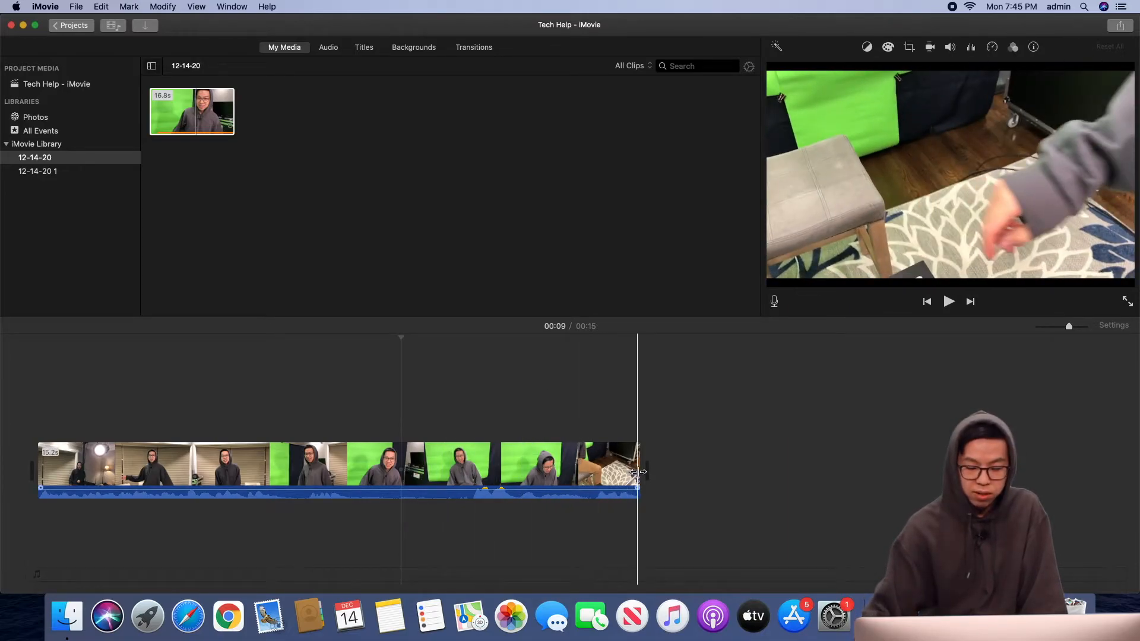
pyautogui.moveTo(638, 471); pyautogui.dragTo(399, 470)
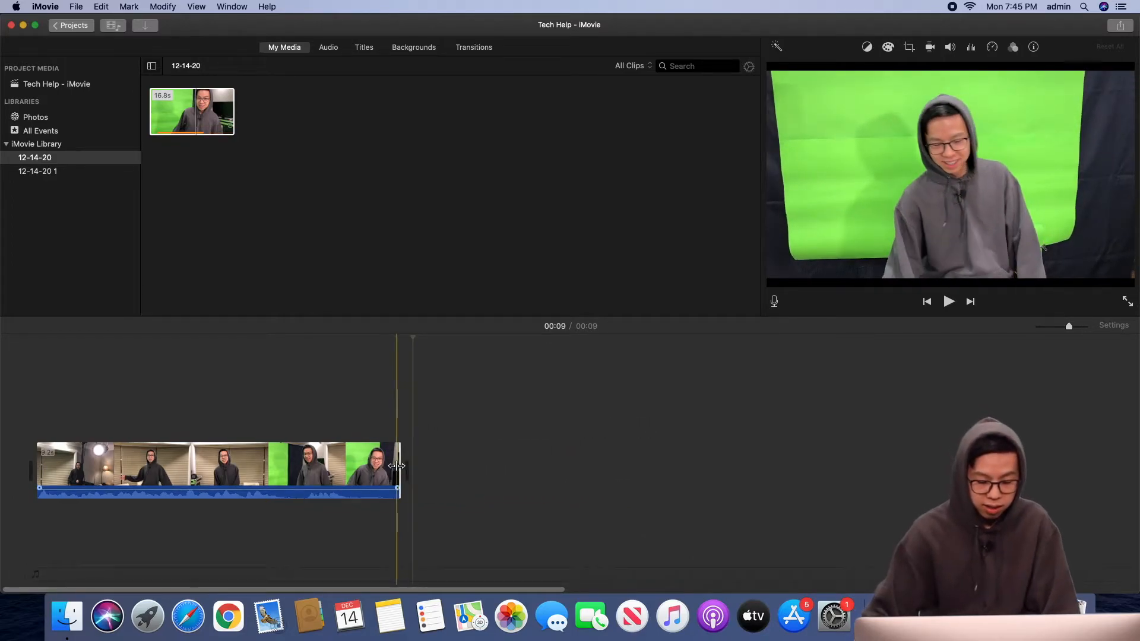
pyautogui.press('space')
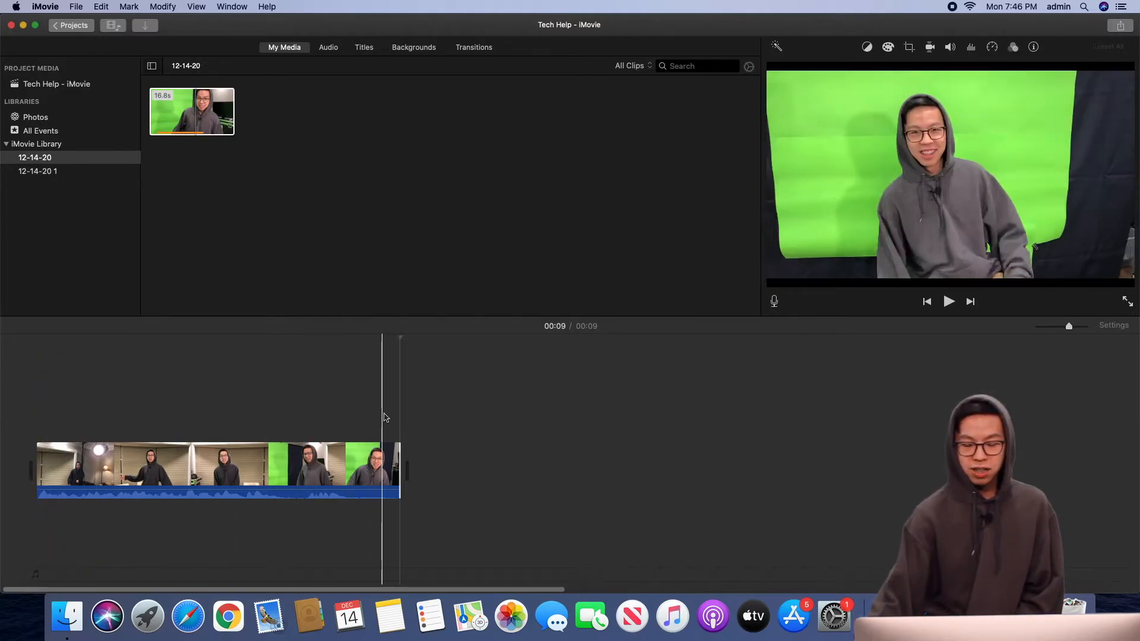
# Step: Add a Cross Dissolve transition at the beginning of the clip and preview it
pyautogui.click(474, 49)
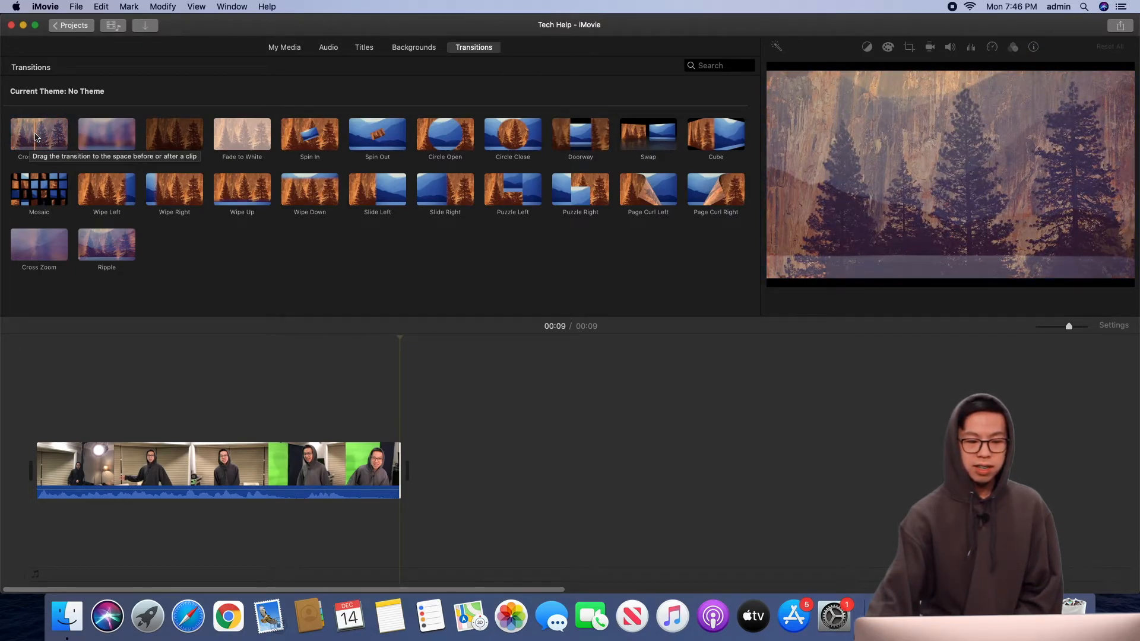
pyautogui.moveTo(35, 137); pyautogui.dragTo(68, 475)
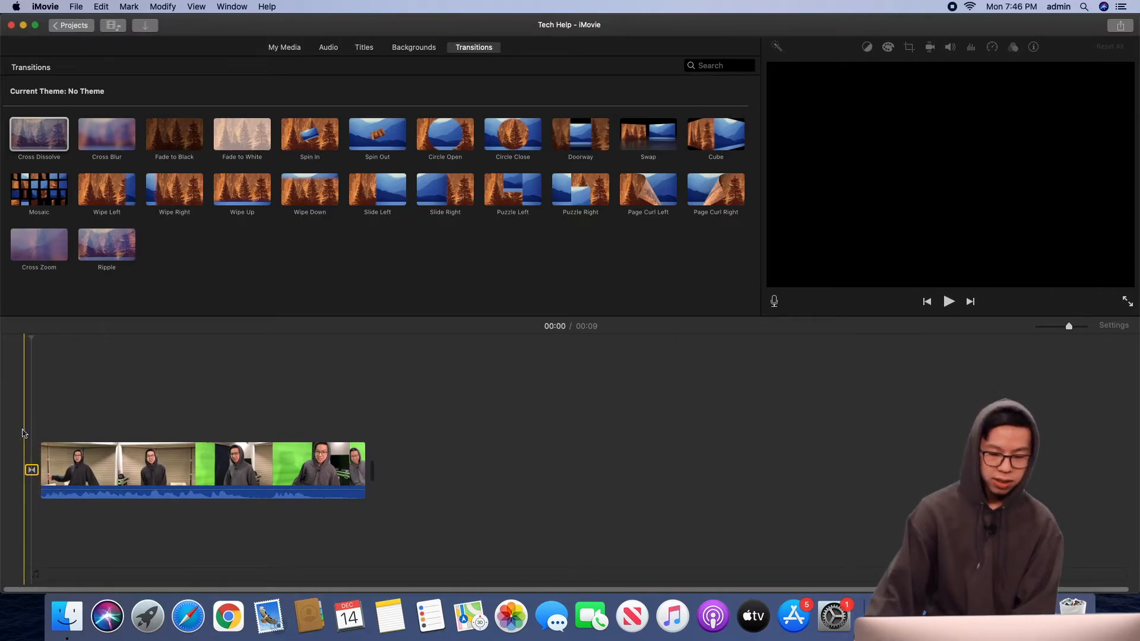
pyautogui.press('space')
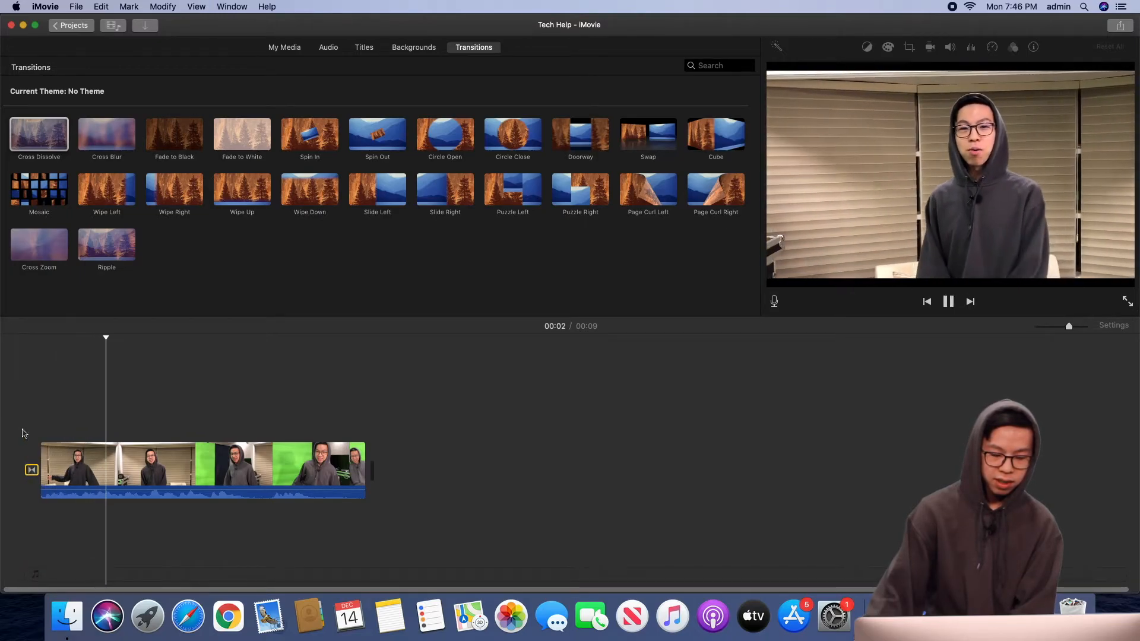
pyautogui.press('space')
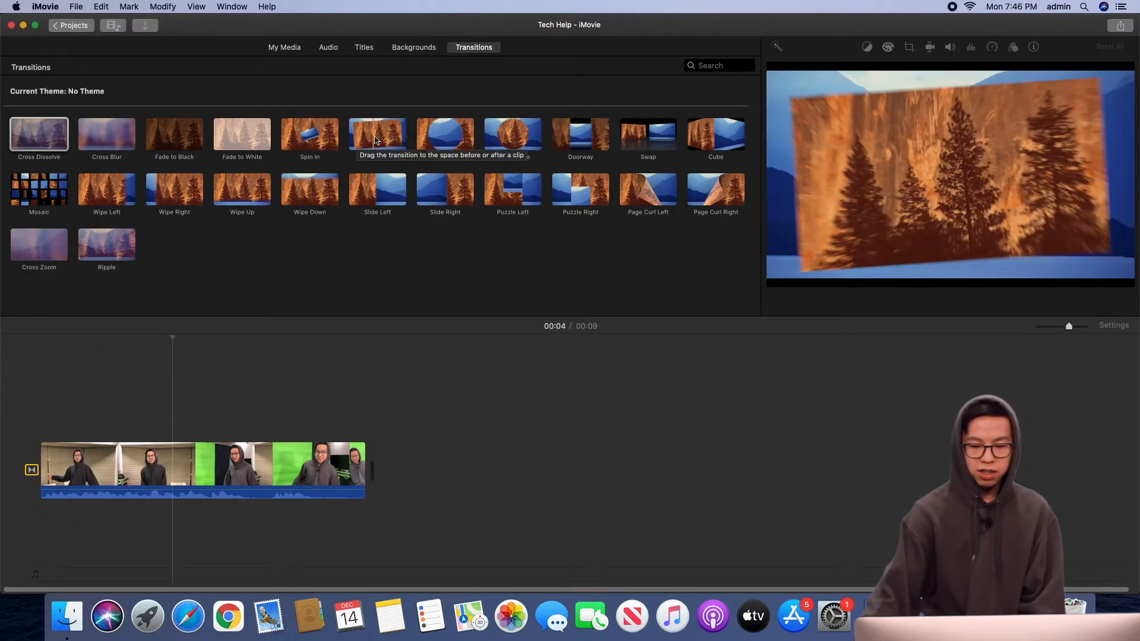
# Step: Add a Spin Out transition at the end of the clip and preview it
pyautogui.moveTo(380, 136); pyautogui.dragTo(378, 378)
pyautogui.moveTo(376, 446); pyautogui.dragTo(371, 462)
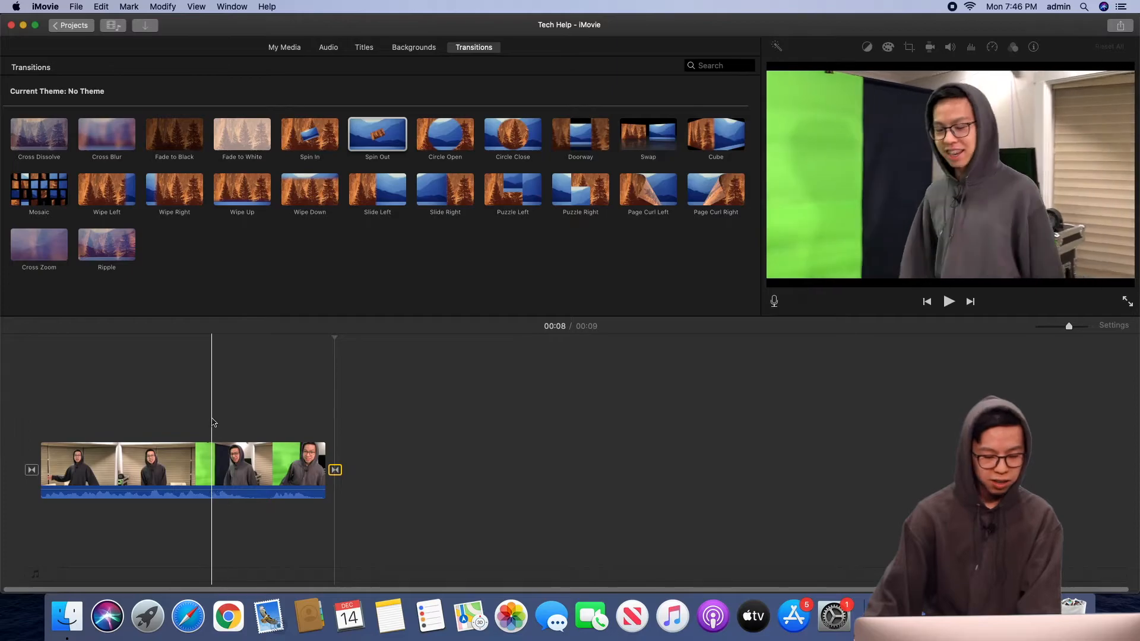
pyautogui.press('space')
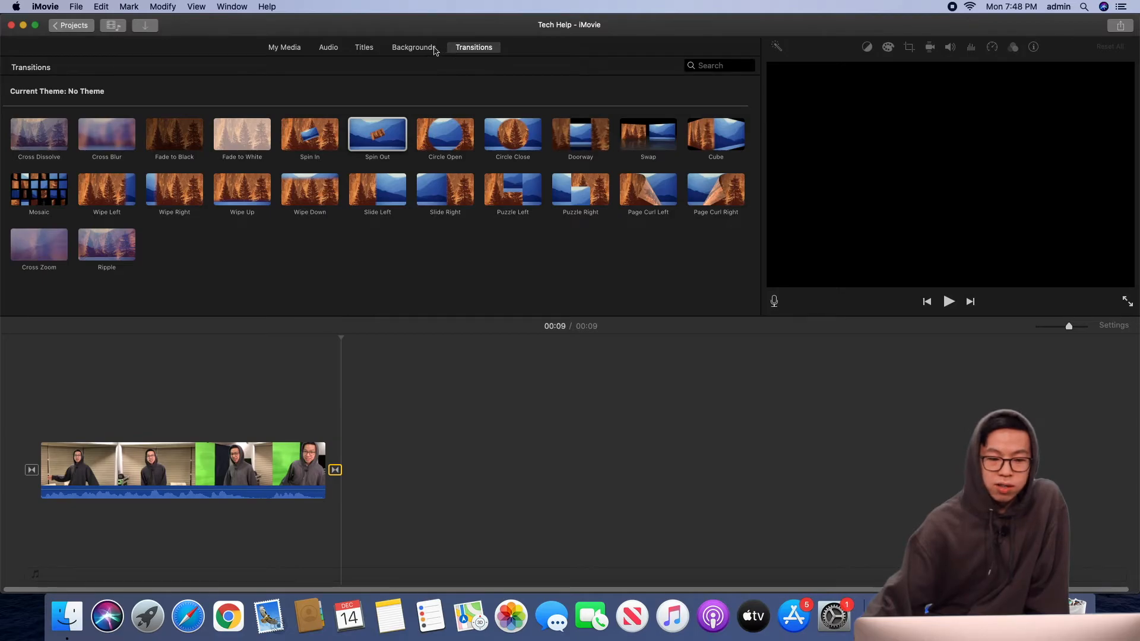
# Step: Add a Reveal Lower Third title with the presenter's full name at the clip's start and extend it to the clip's end, 7.2 s
pyautogui.click(364, 48)
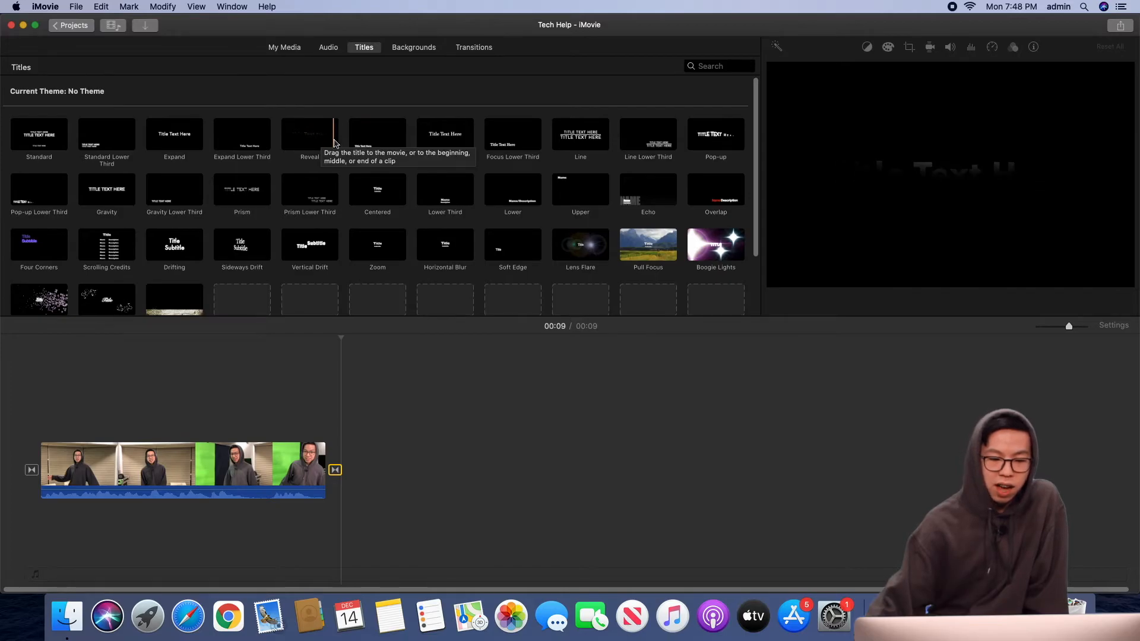
pyautogui.click(375, 142)
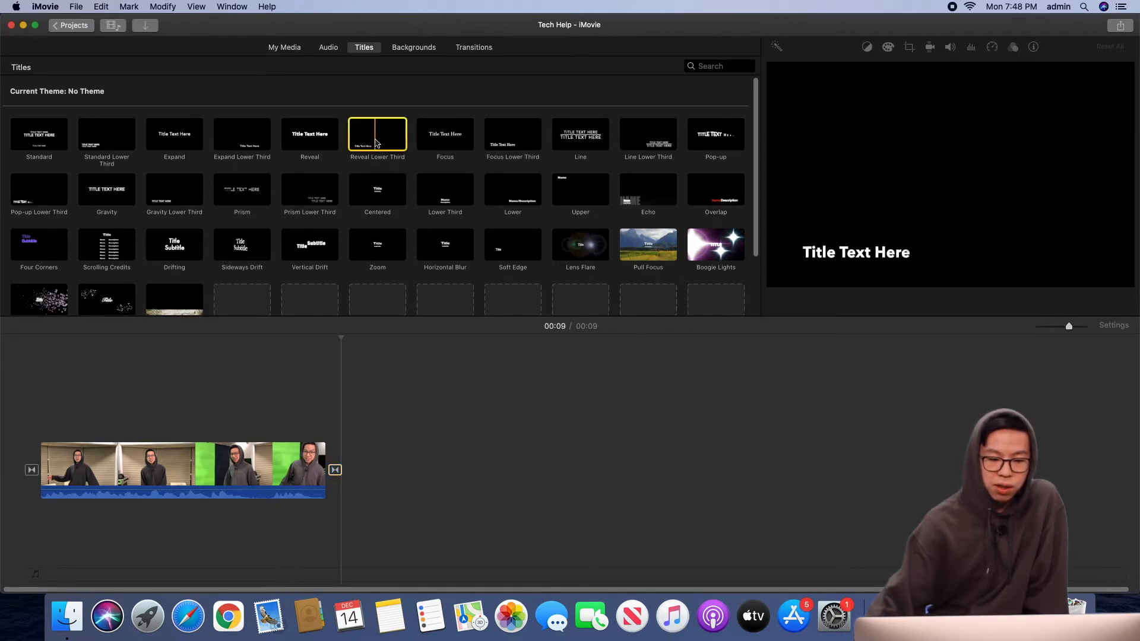
pyautogui.moveTo(383, 136); pyautogui.dragTo(36, 412)
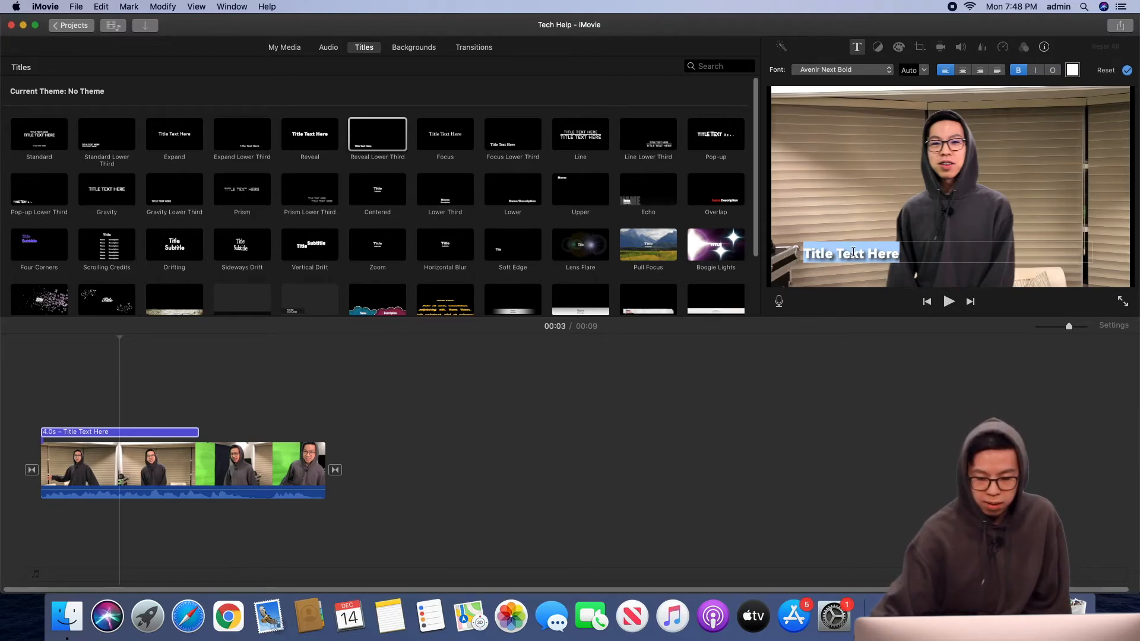
pyautogui.write('Ethan Chin')
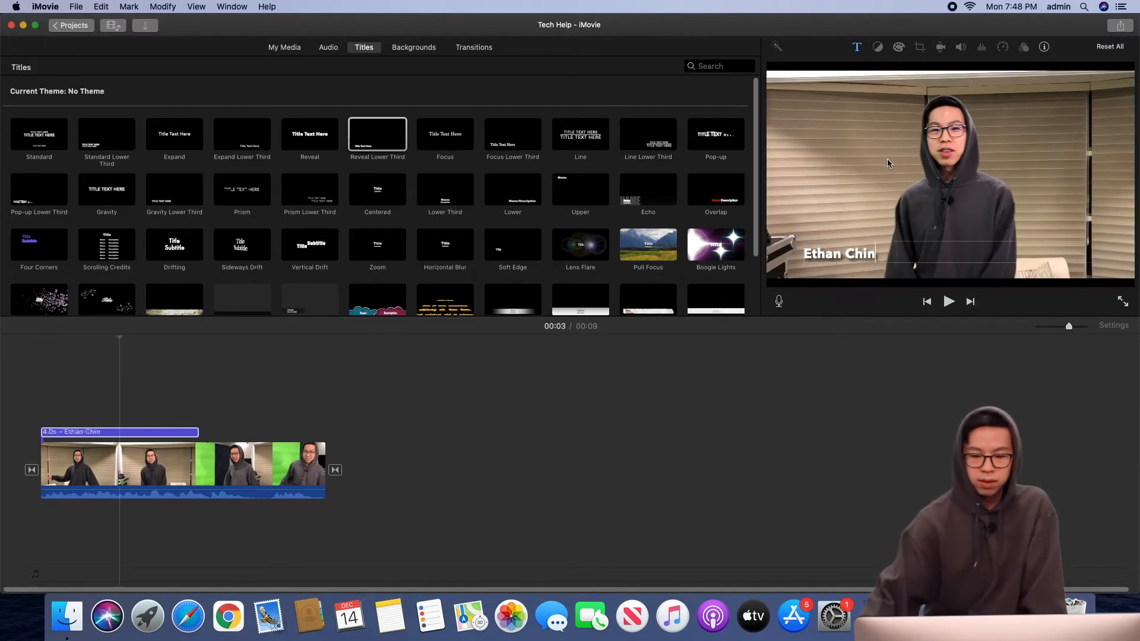
pyautogui.press('space')
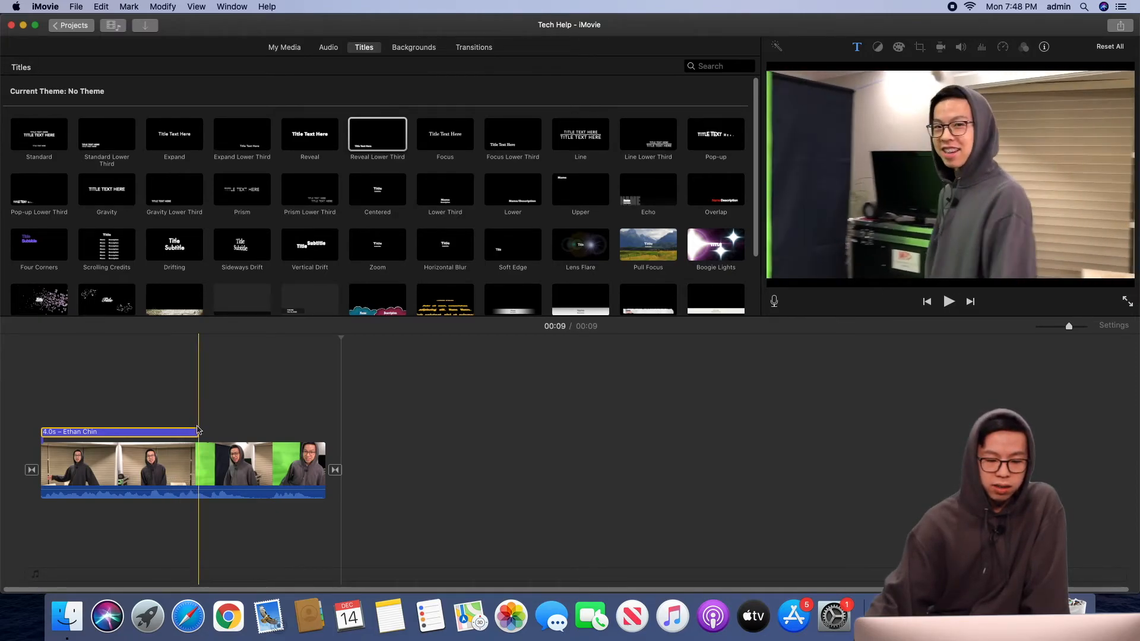
pyautogui.moveTo(197, 431); pyautogui.dragTo(321, 433)
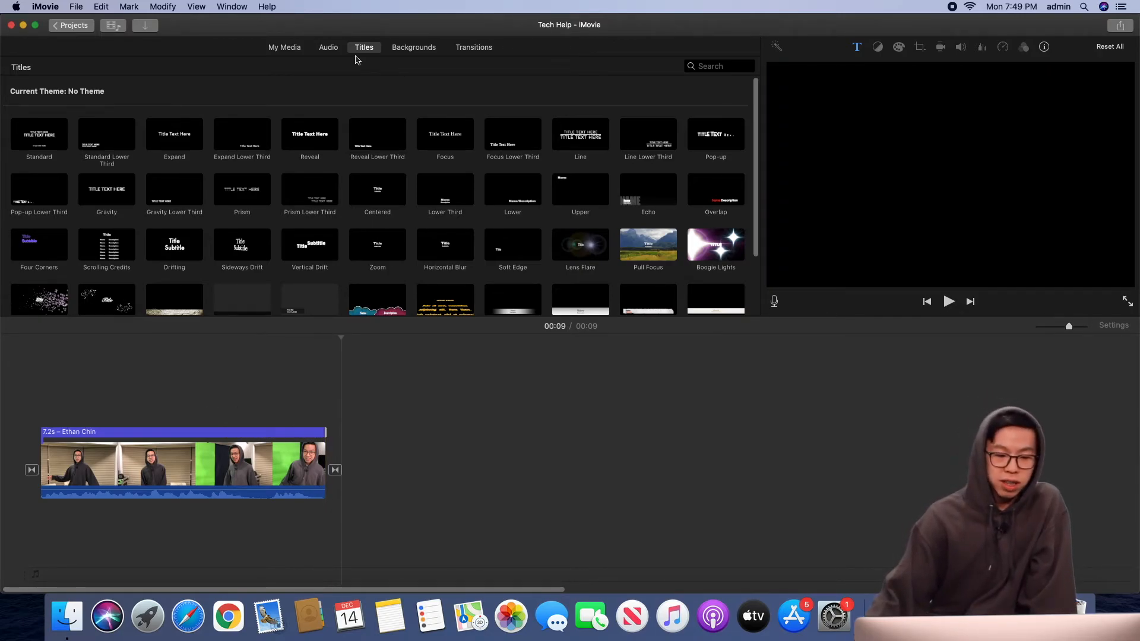
# Step: Browse the audio sources, the media import window and the available maps and backgrounds
pyautogui.click(329, 47)
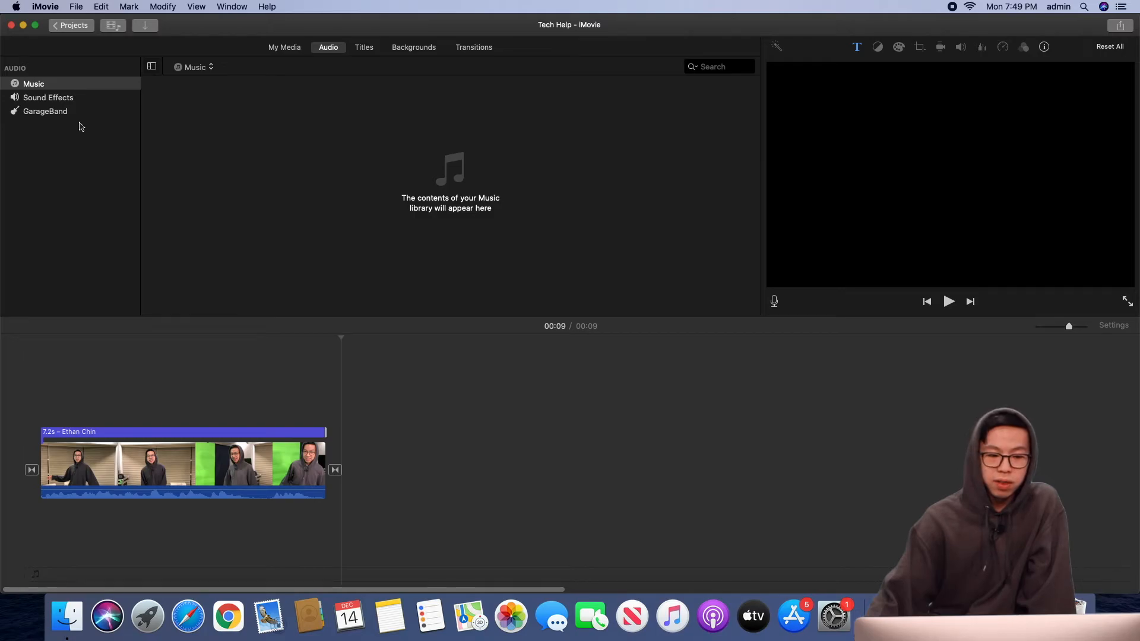
pyautogui.click(150, 30)
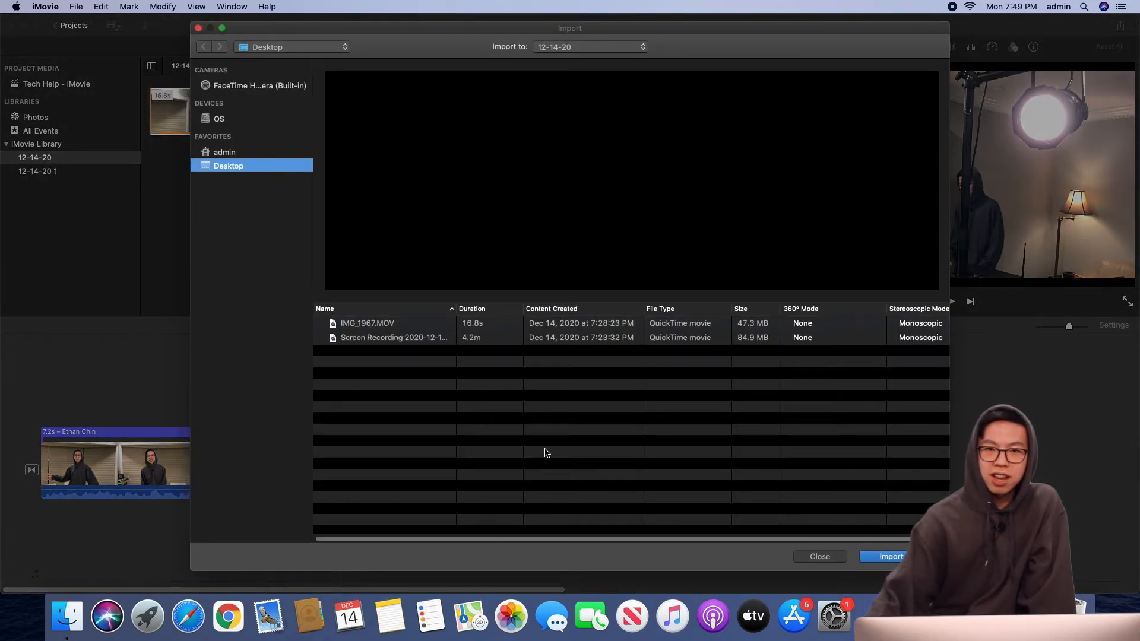
pyautogui.click(819, 556)
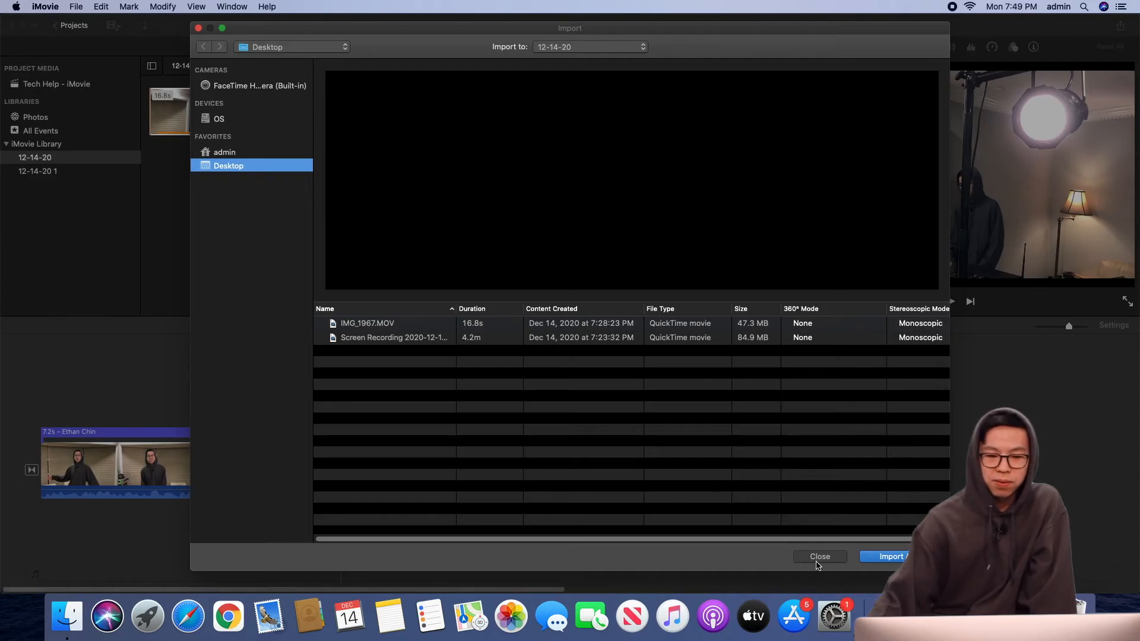
pyautogui.click(364, 47)
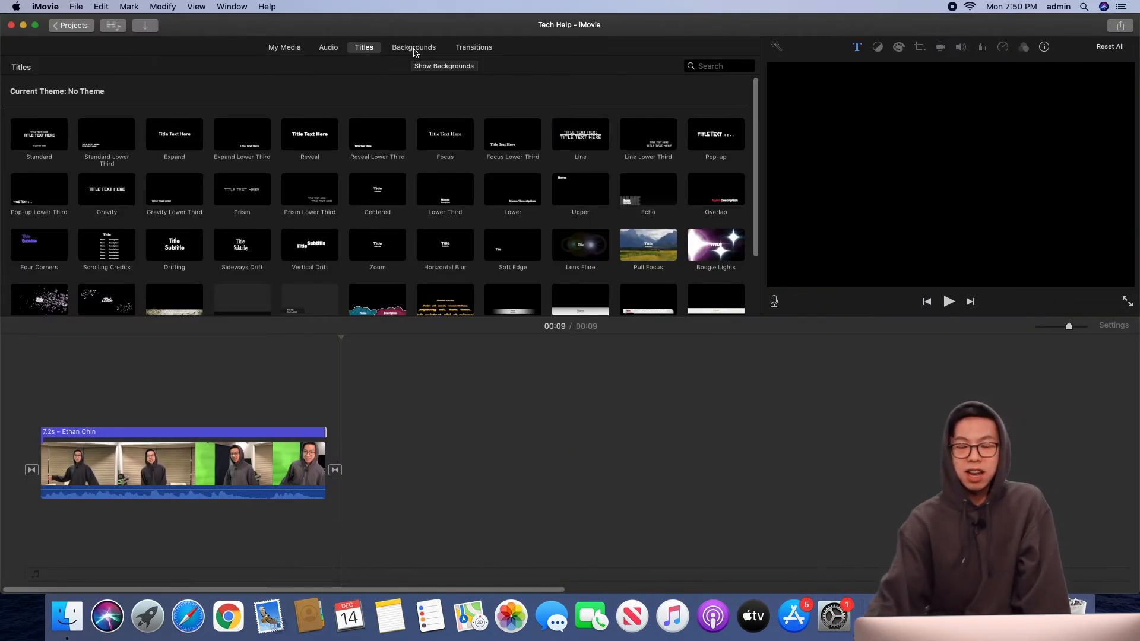
pyautogui.click(413, 47)
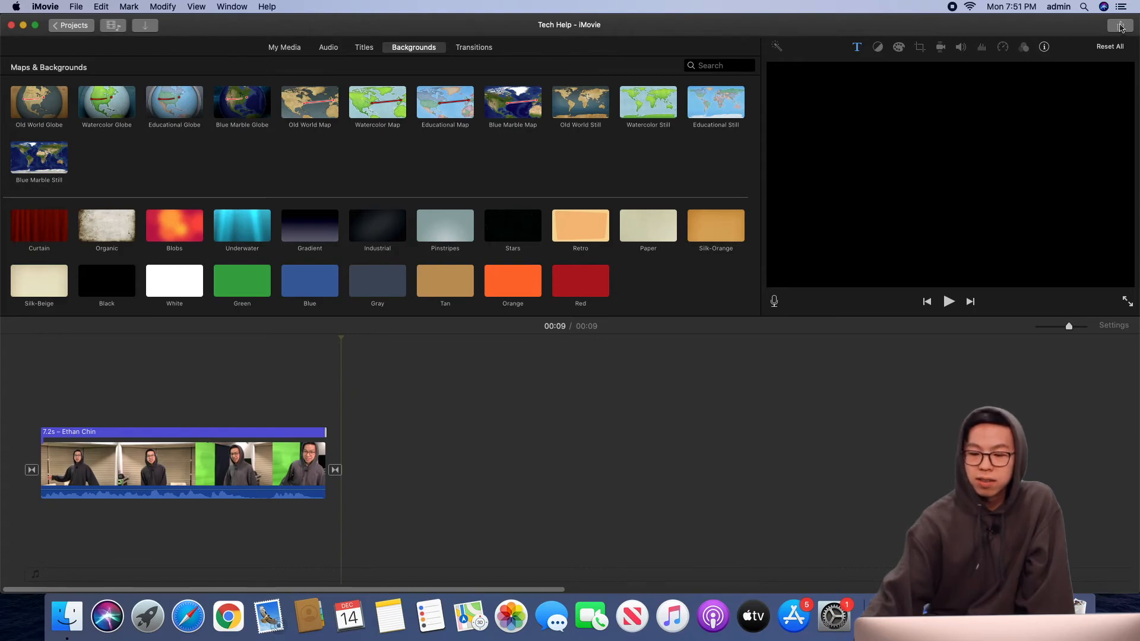
# Step: Export the movie as a video and audio file at 1080p 60, High quality, saved as Tech Help - iMovie on the Desktop
pyautogui.click(1121, 27)
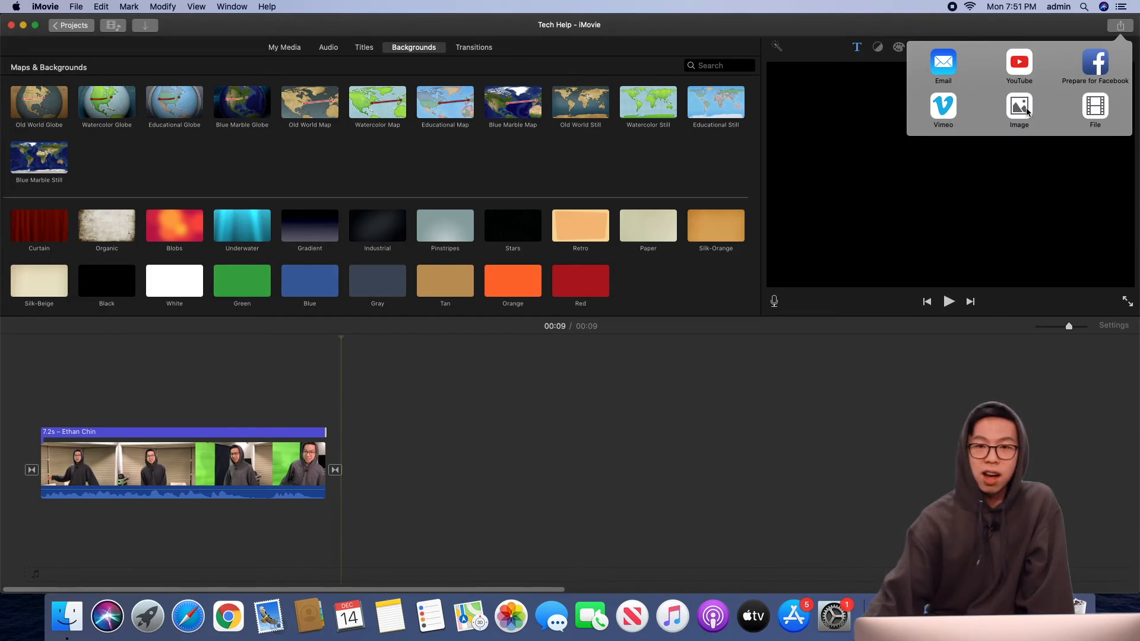
pyautogui.click(1098, 107)
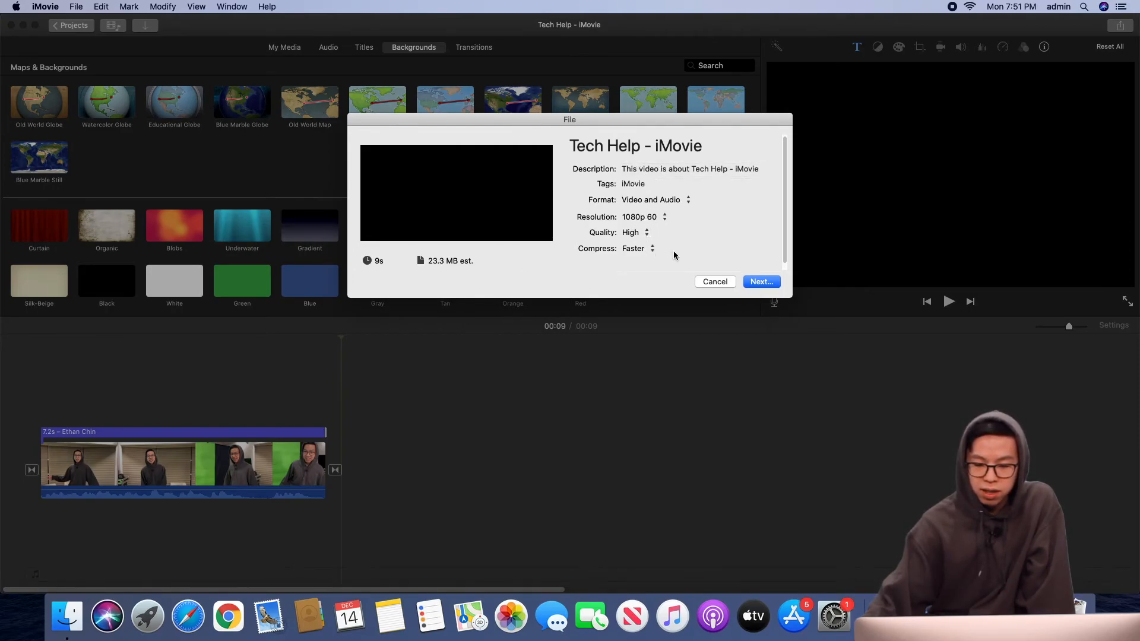
pyautogui.click(758, 282)
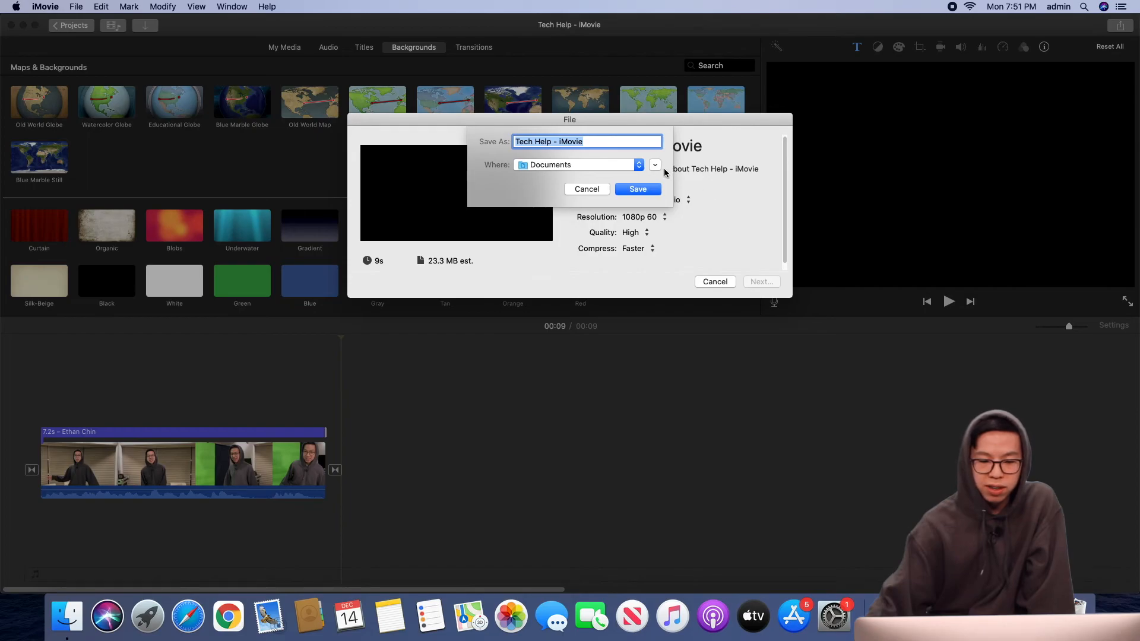
pyautogui.click(655, 166)
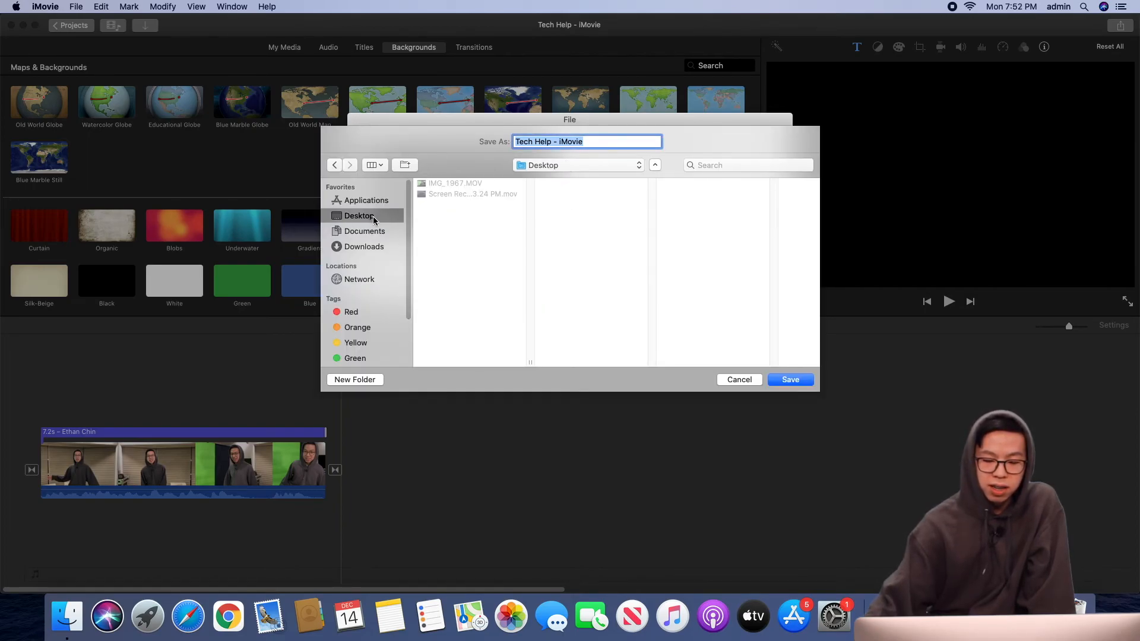
pyautogui.click(787, 379)
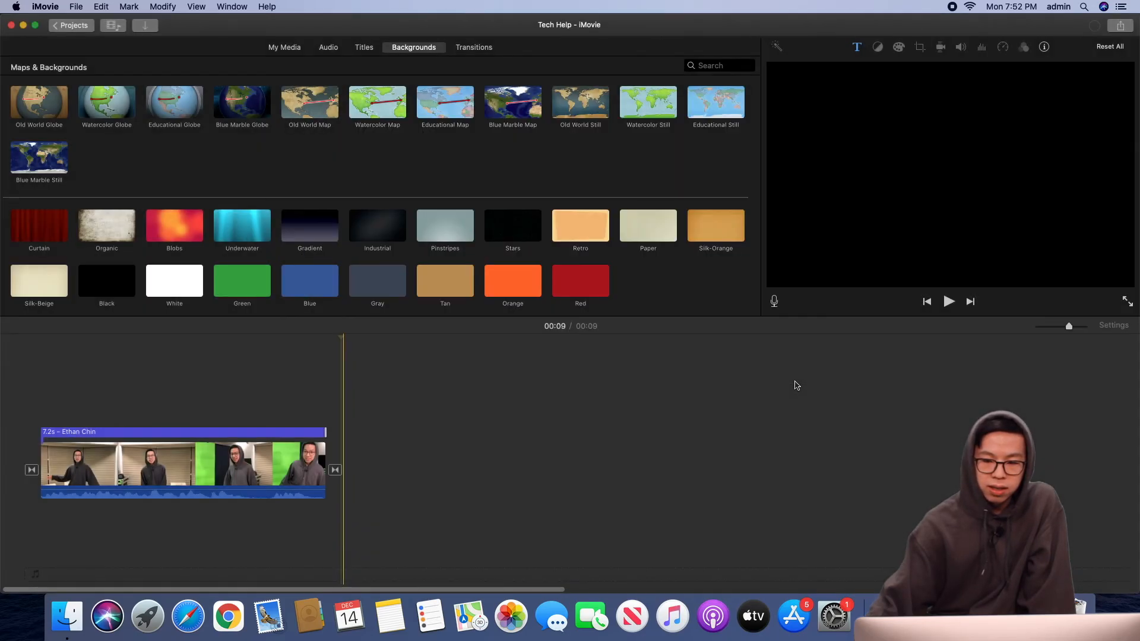
# Step: Check the export progress, reveal the exported Tech Help - iMovie.mp4 in Finder and play it in a quick preview
pyautogui.click(1093, 26)
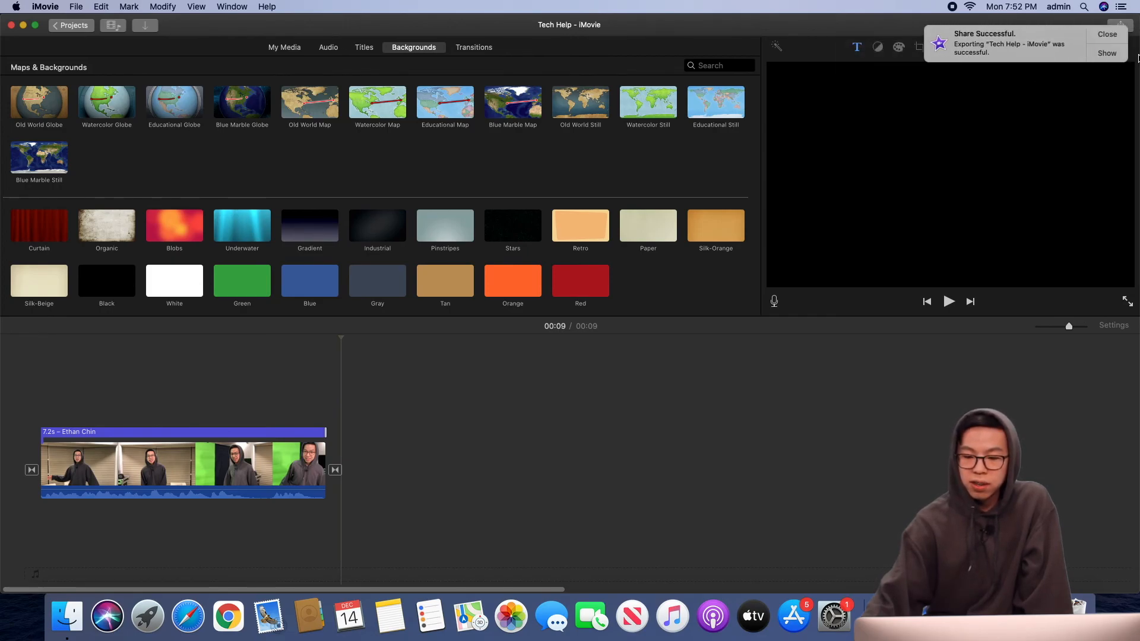
pyautogui.click(1107, 53)
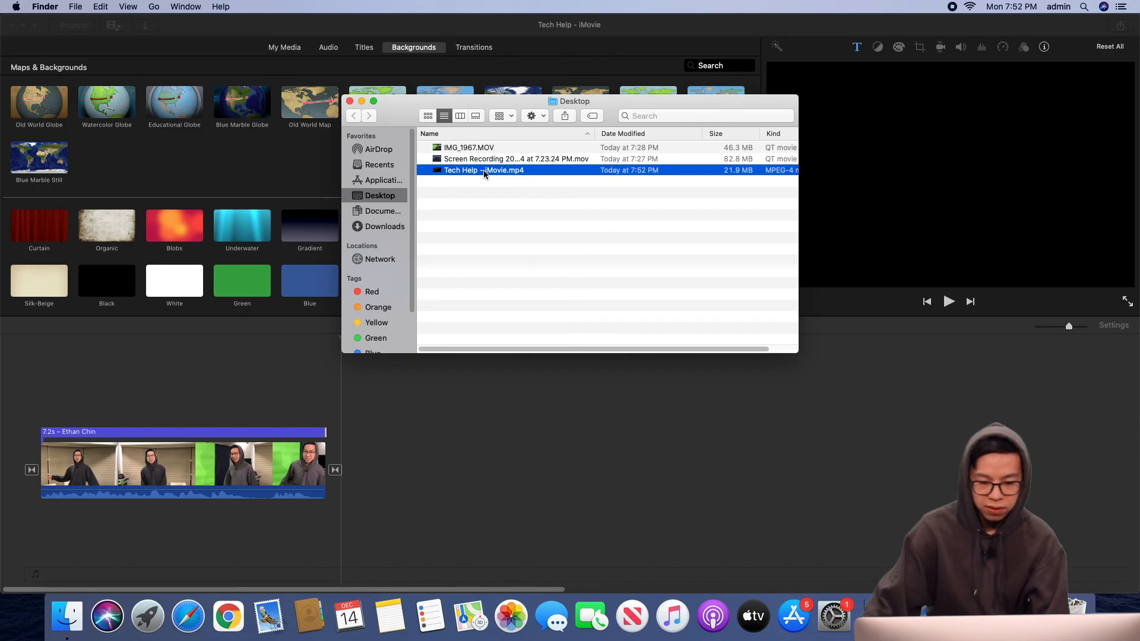
pyautogui.press('space')
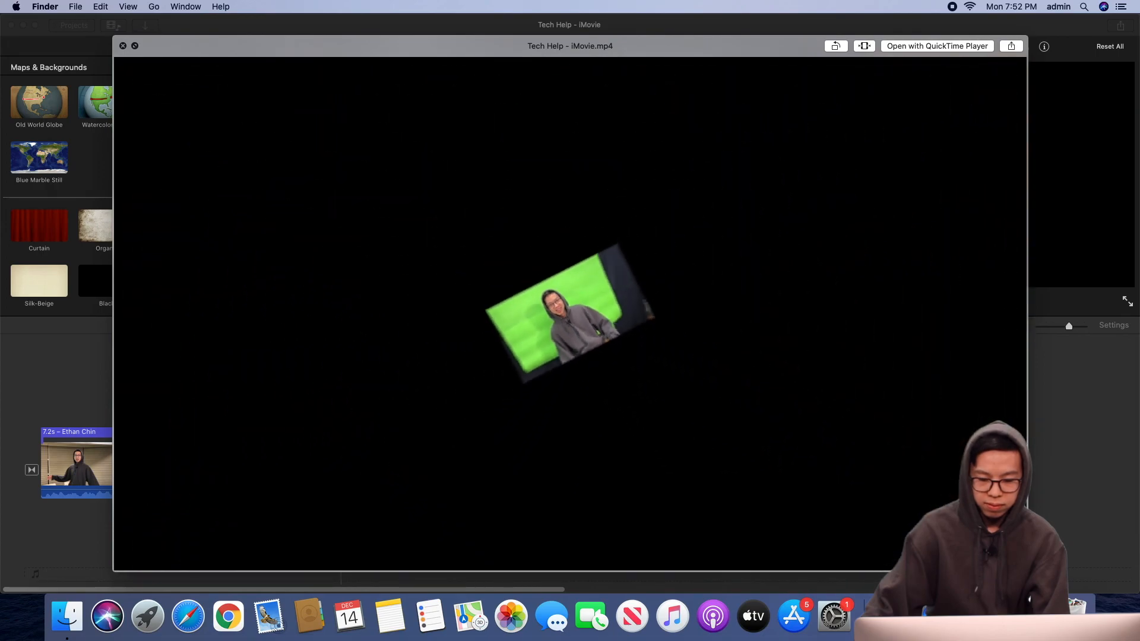
pyautogui.press('space')
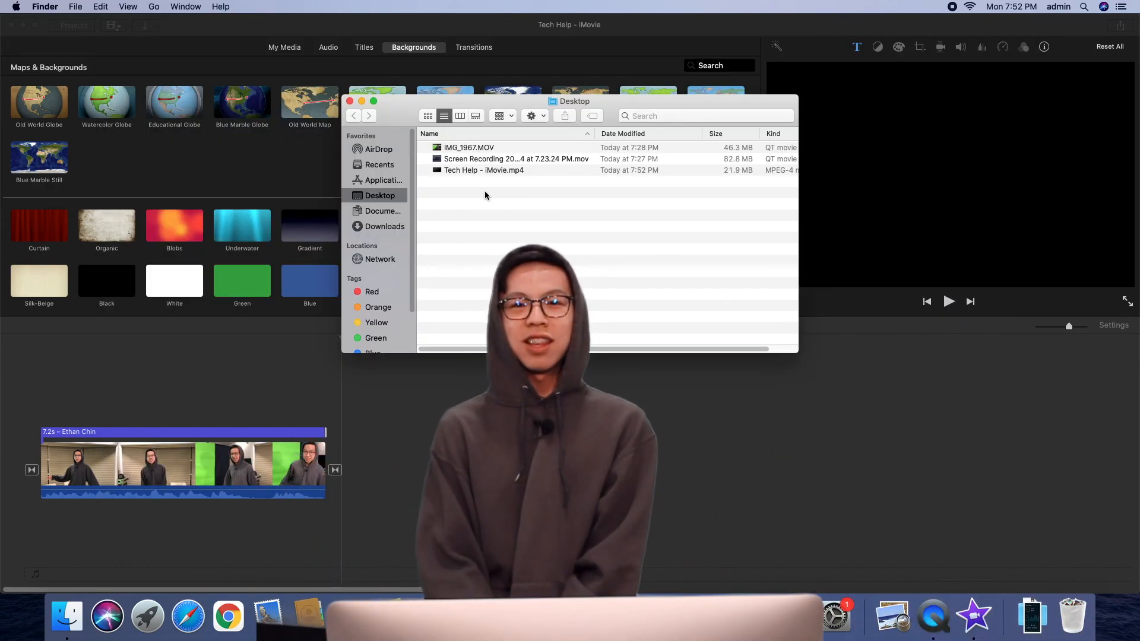